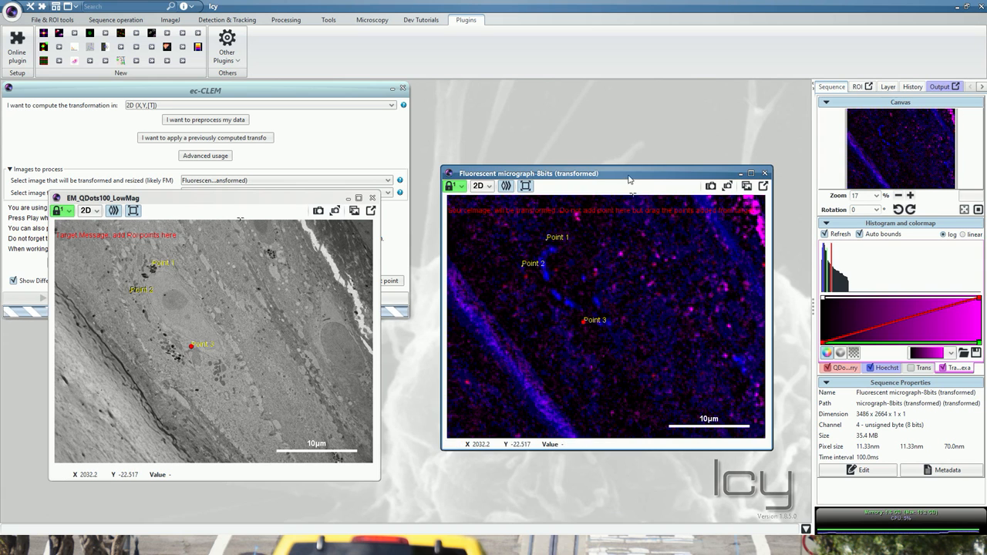
- Move the fluorescence and EM image windows lower and bring the ec-CLEM window to the front
drag(631, 176, 644, 241)
click(285, 203)
drag(285, 203, 281, 223)
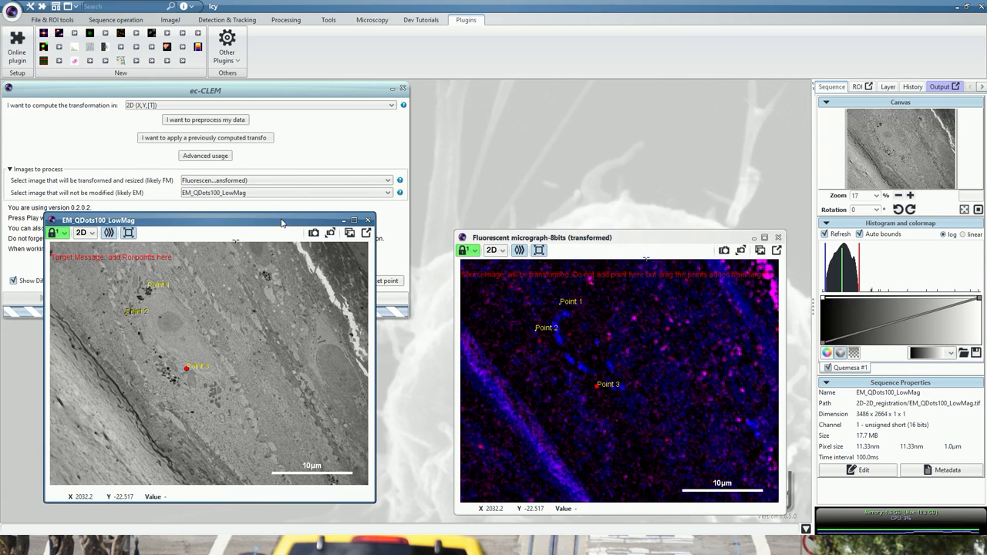
click(305, 93)
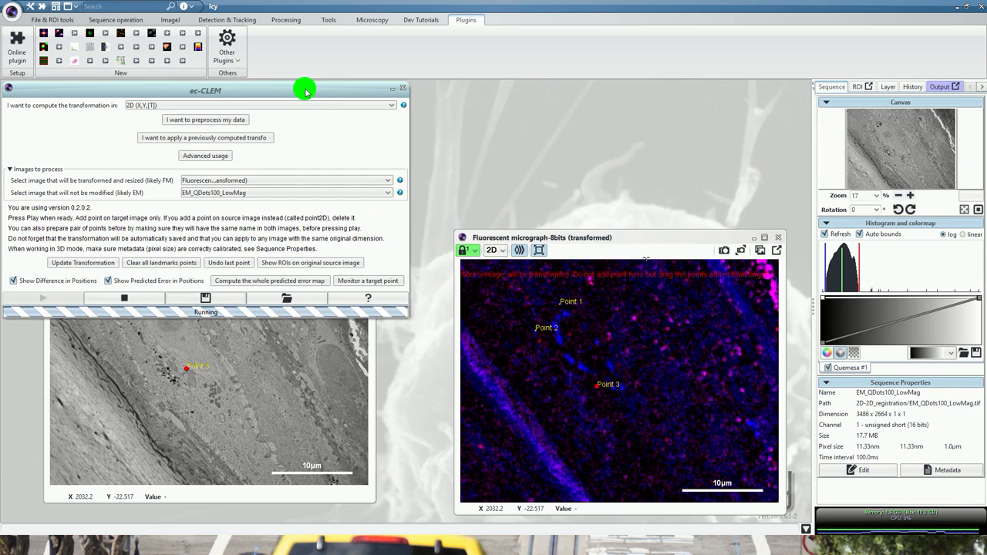
- Start monitoring a target point and arrange the predicted-error graph above the fluorescence image so both are accessible
click(366, 281)
drag(442, 221, 588, 86)
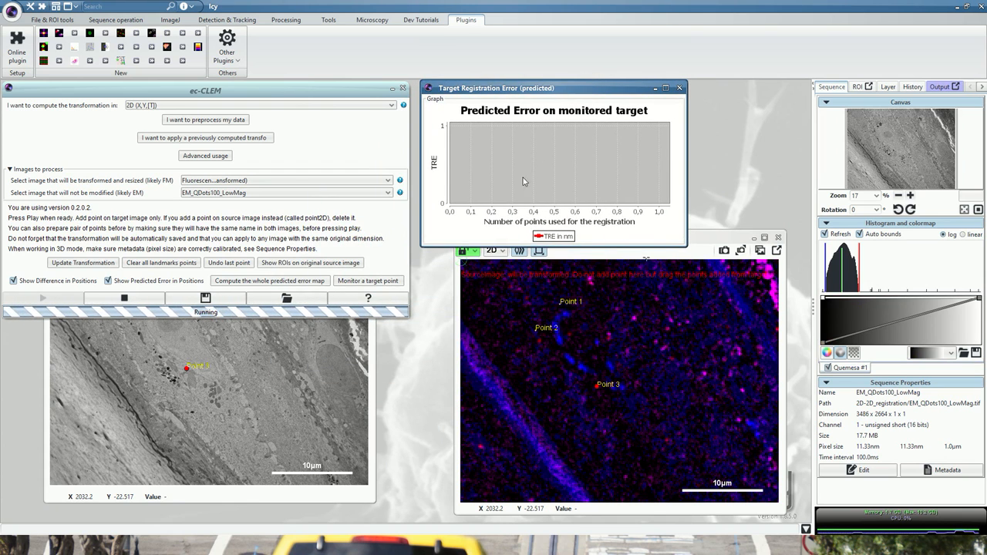
drag(696, 249, 672, 254)
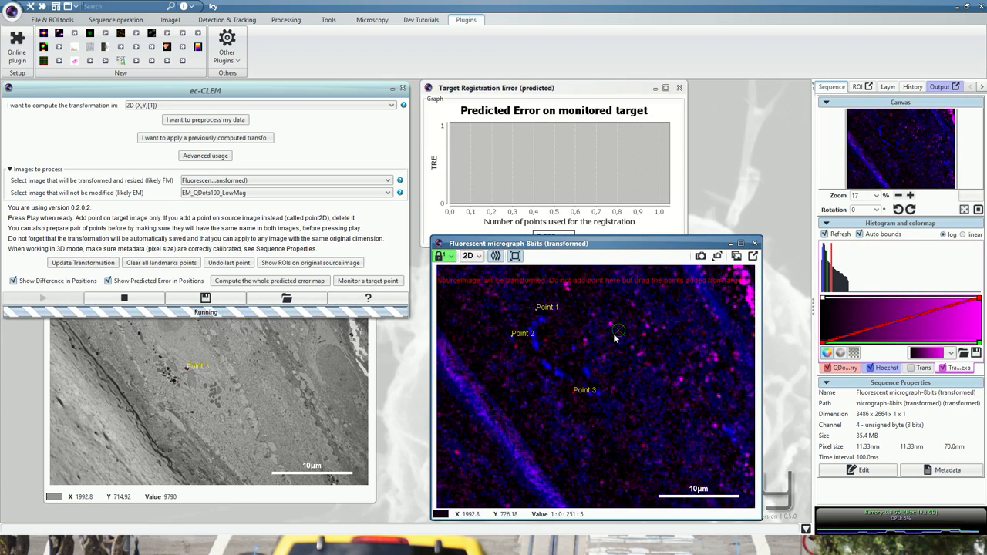
- Place the monitored target on the bright magenta spot just above a red spot in the fluorescence image
scroll(612, 337, up, 6)
scroll(592, 339, up, 5)
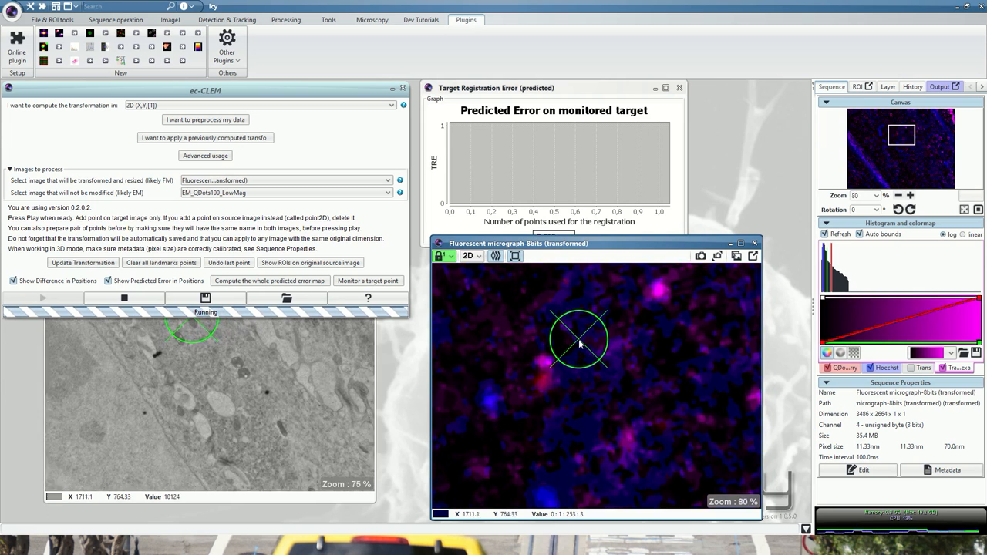
click(521, 382)
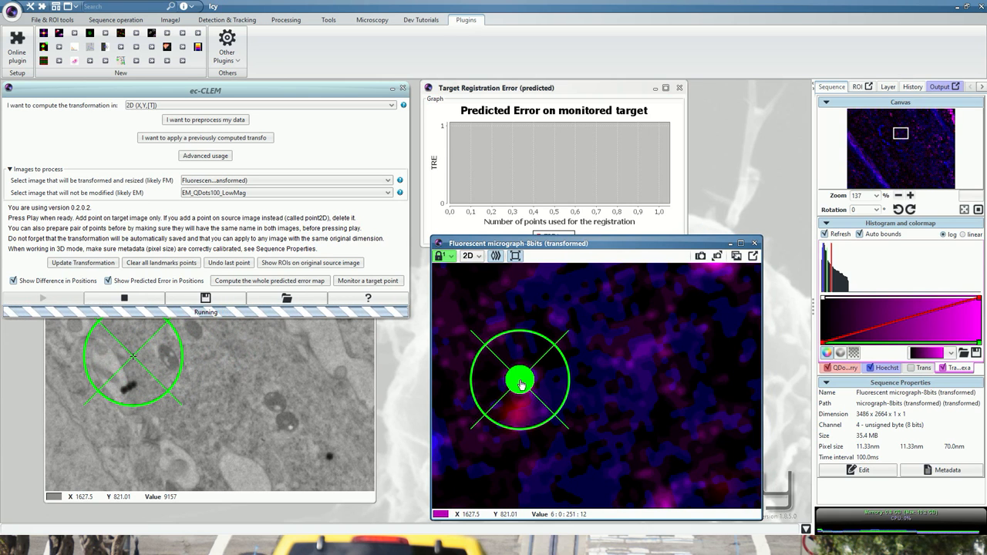
- Hide the Hoechst and magenta channels of the transformed fluorescence image, keeping only the red QDot channel displayed
scroll(633, 381, down, 5)
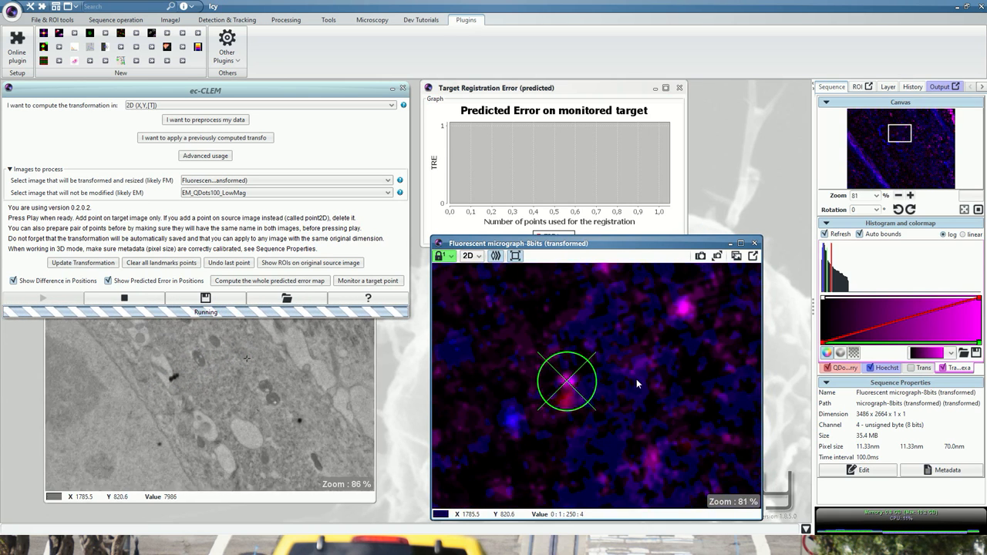
click(869, 368)
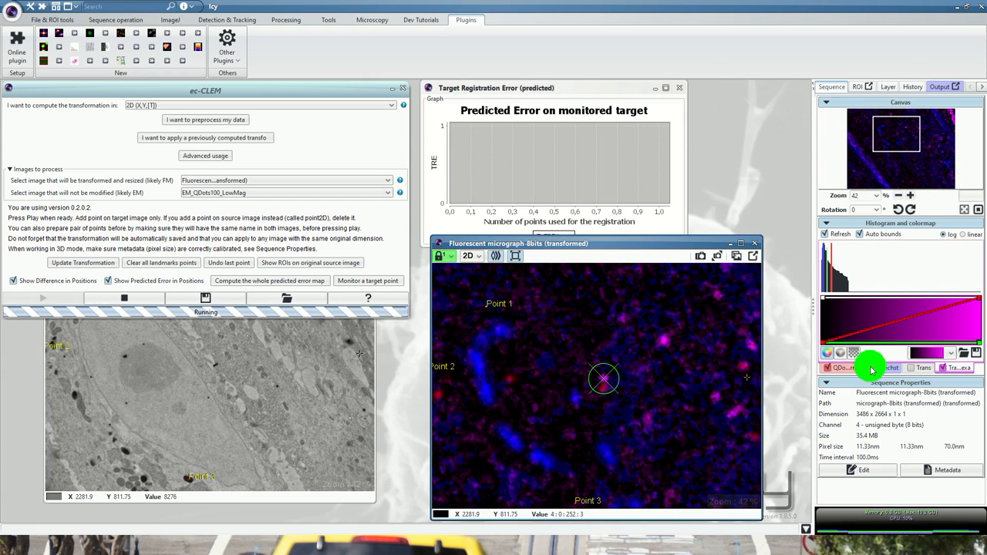
click(942, 368)
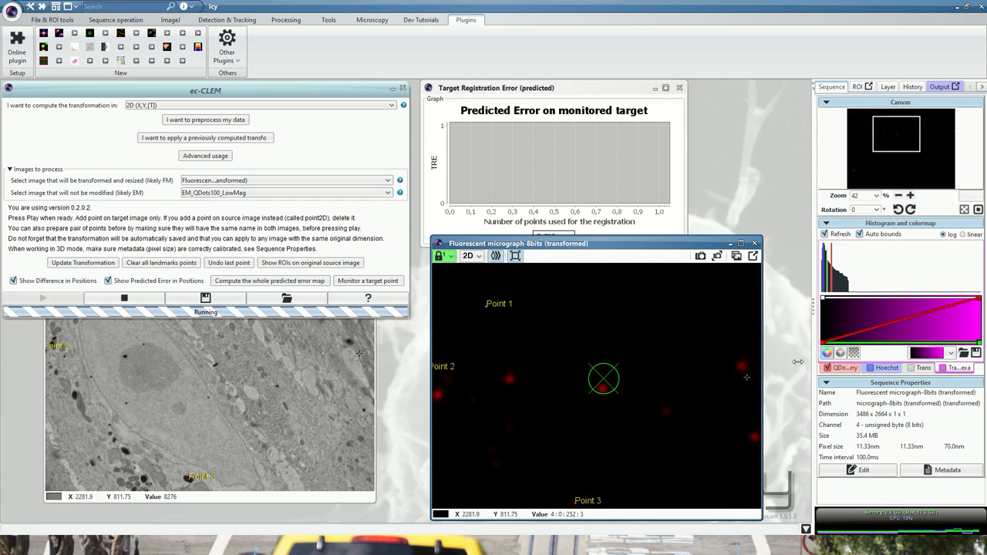
- Add the fourth and fifth landmarks on dark EM particles up and left of Point 1, and align their counterparts with the two red spots
scroll(660, 344, down, 2)
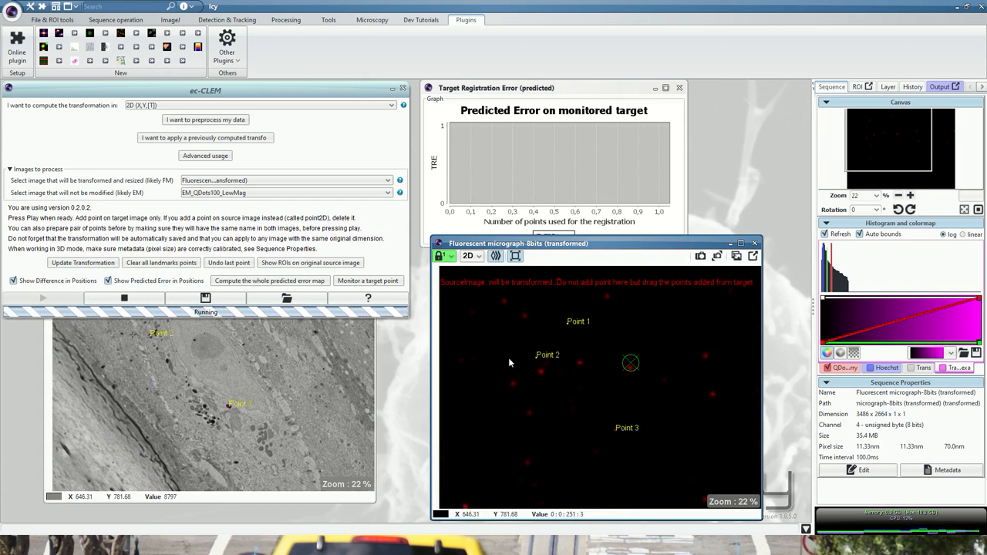
scroll(497, 285, up, 4)
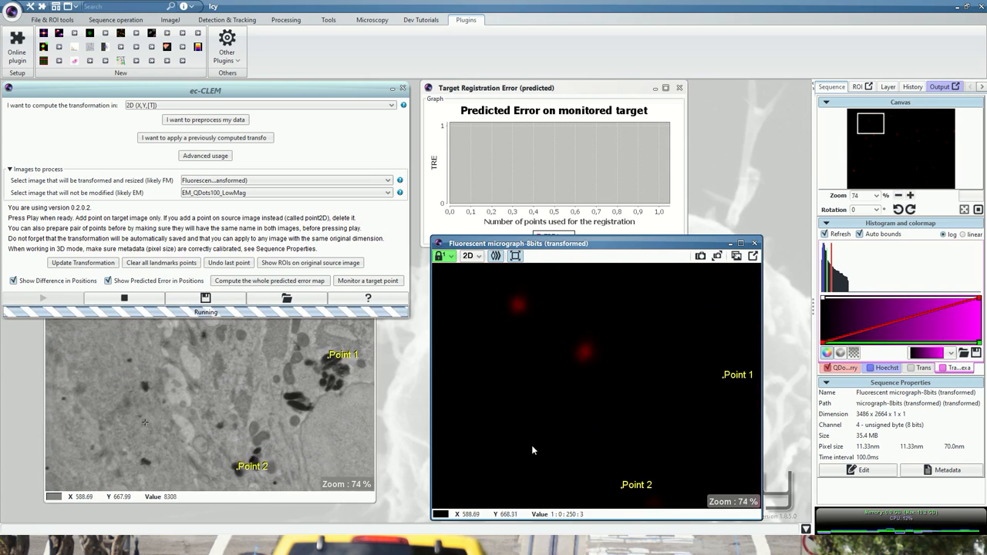
scroll(252, 349, down, 1)
click(251, 349)
scroll(160, 286, up, 2)
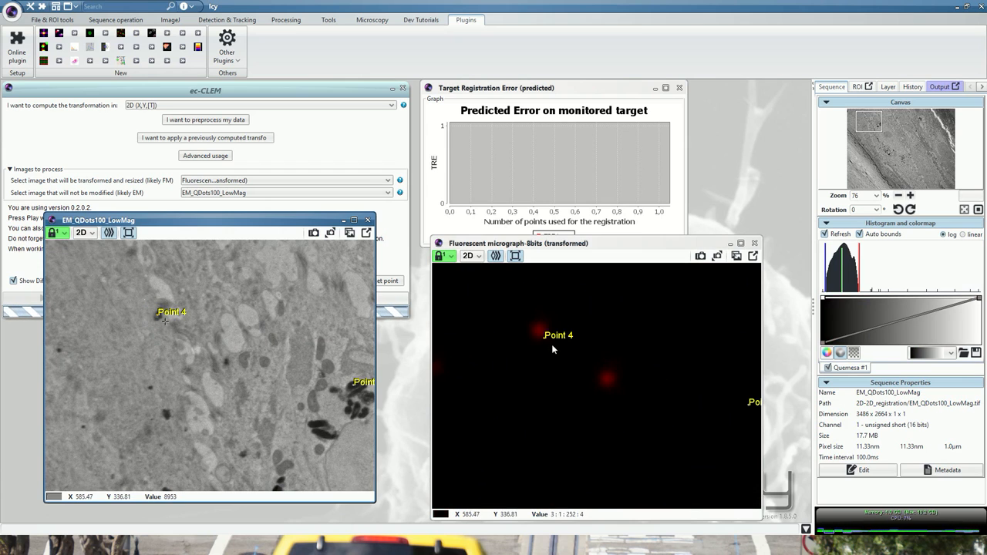
drag(545, 342, 541, 334)
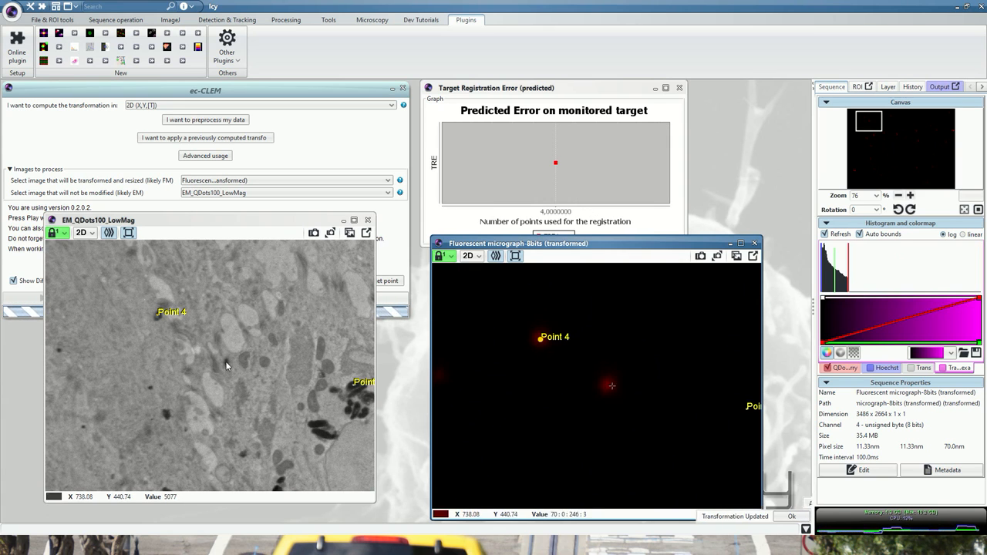
click(226, 360)
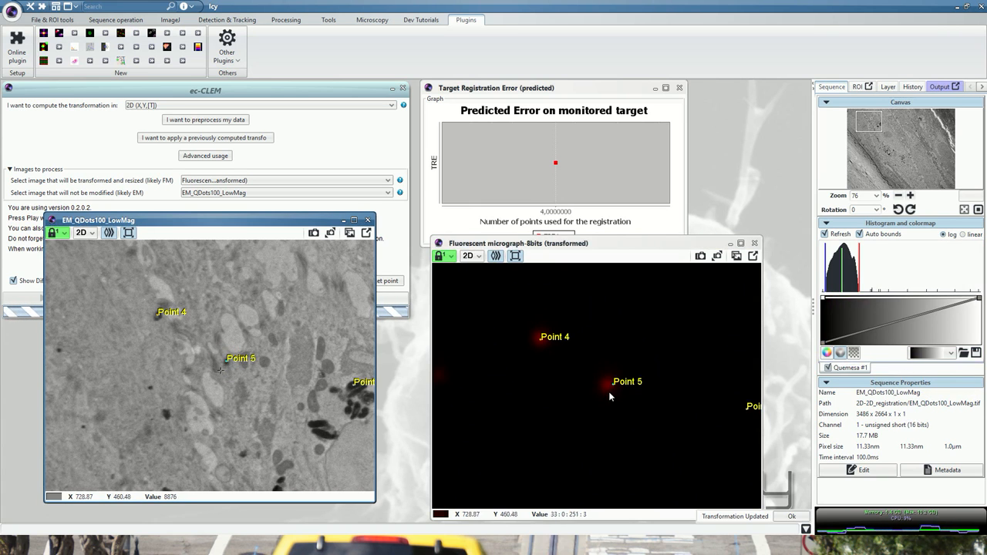
drag(614, 389, 609, 385)
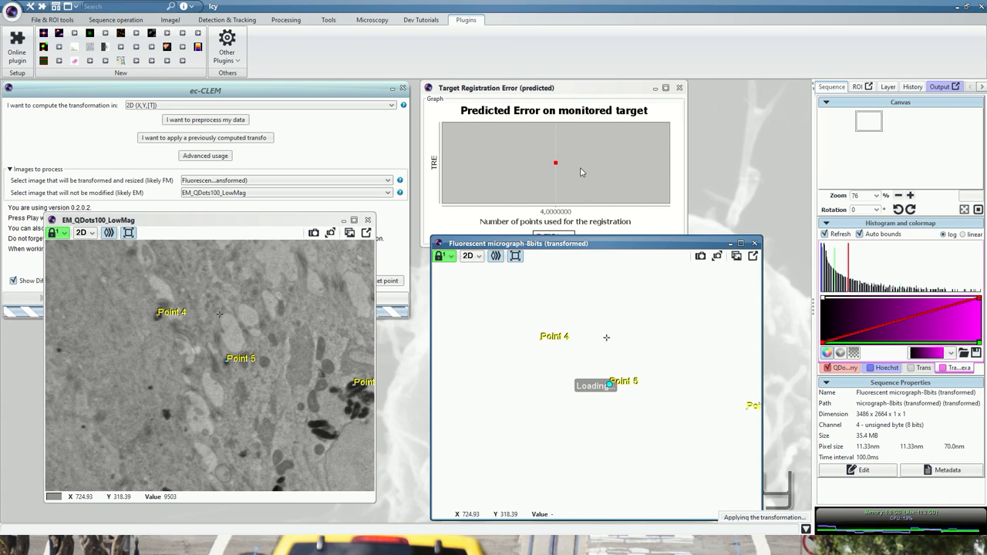
- Add a sixth landmark on the isolated dark EM particle well to the right of Point 1 and align its fluorescence counterpart with the red spot
scroll(518, 329, down, 8)
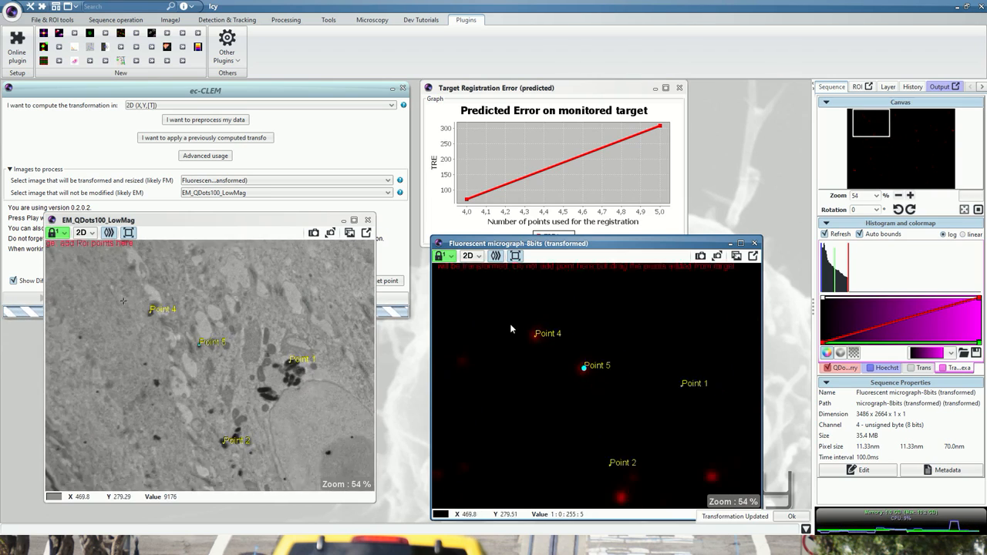
scroll(519, 414, up, 1)
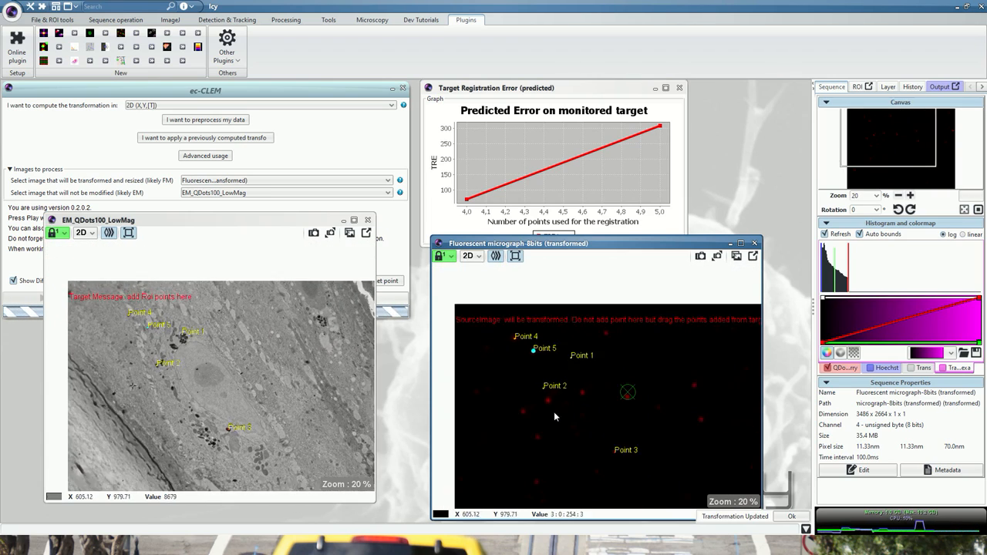
scroll(713, 387, up, 8)
scroll(670, 412, up, 2)
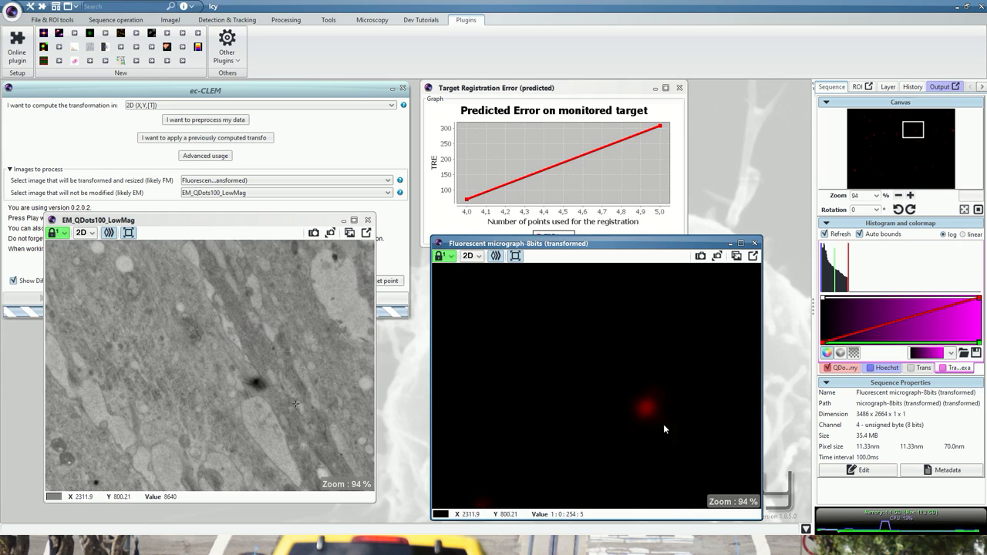
click(257, 381)
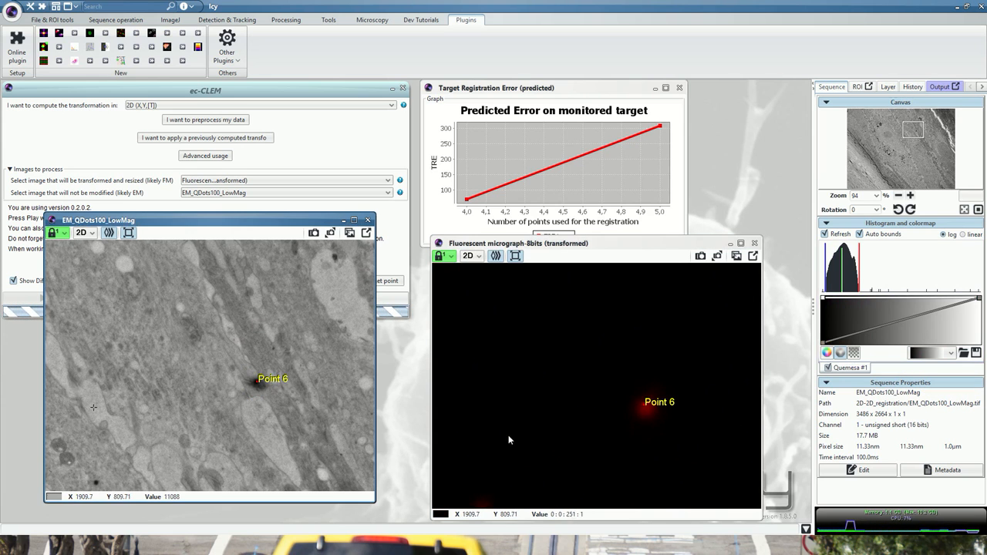
click(646, 411)
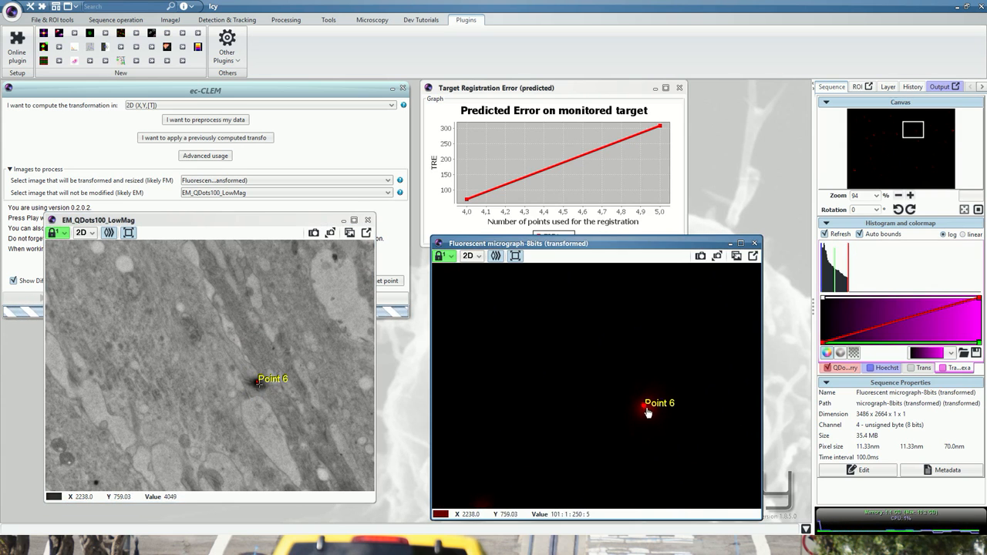
click(648, 411)
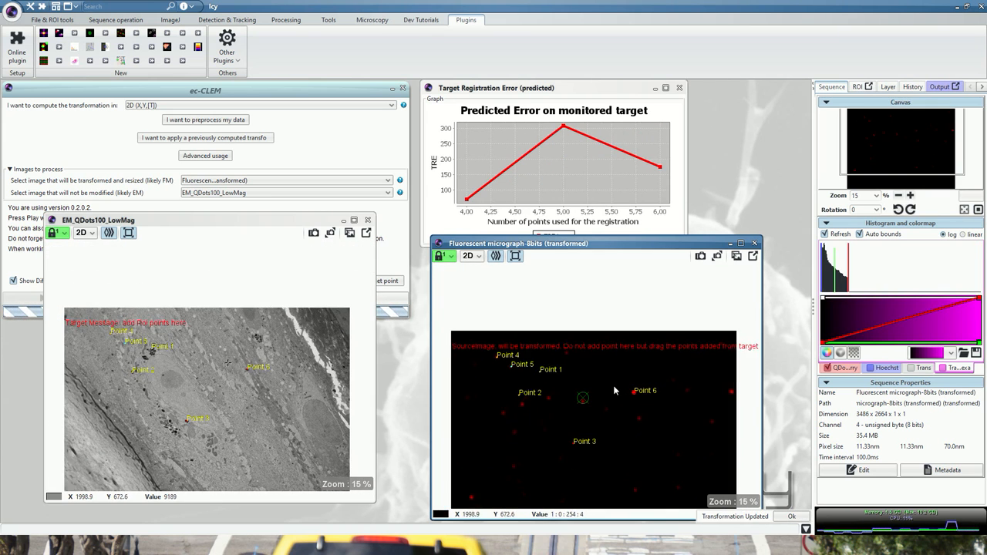
- Add a seventh landmark on the dark EM particle near the image's right edge and move its fluorescence counterpart onto the bright red spot
scroll(746, 387, up, 5)
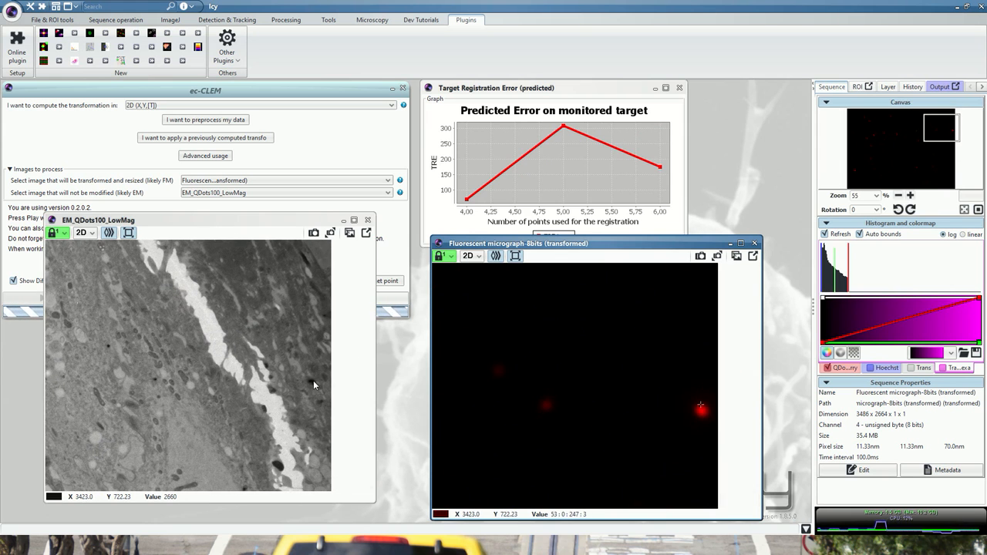
click(313, 380)
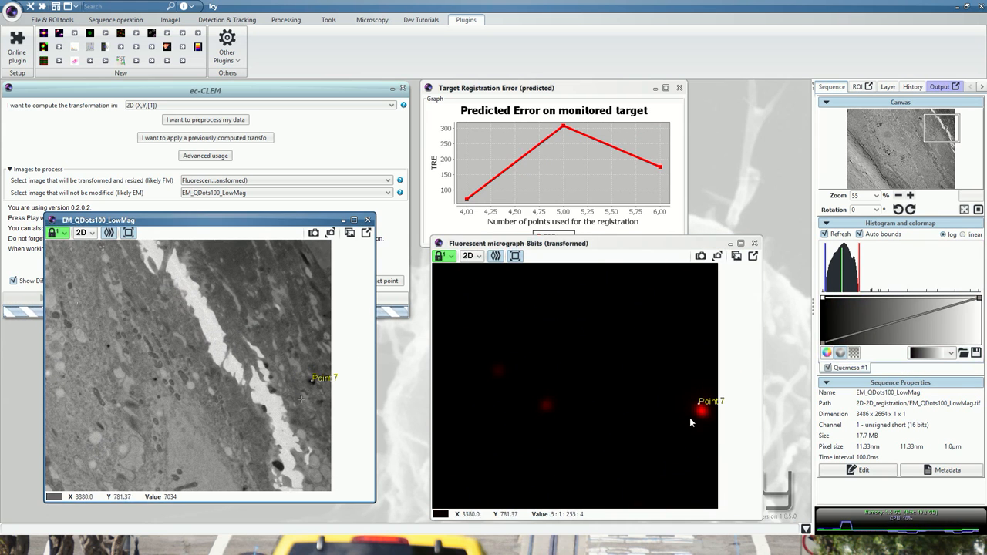
drag(700, 410, 703, 415)
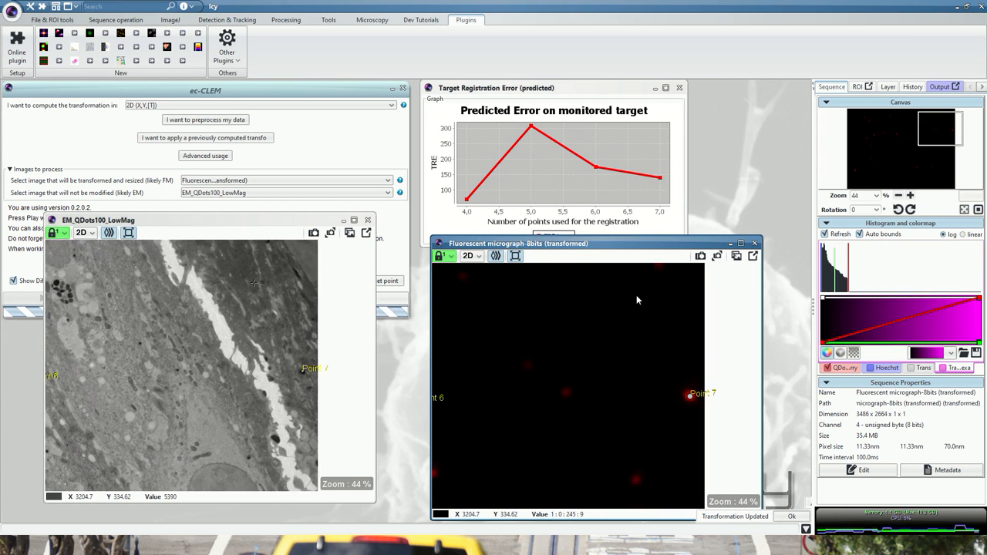
- Add the eighth and ninth landmarks on two dark EM particles left of the white gap and match their counterparts to the red spots
scroll(636, 295, up, 3)
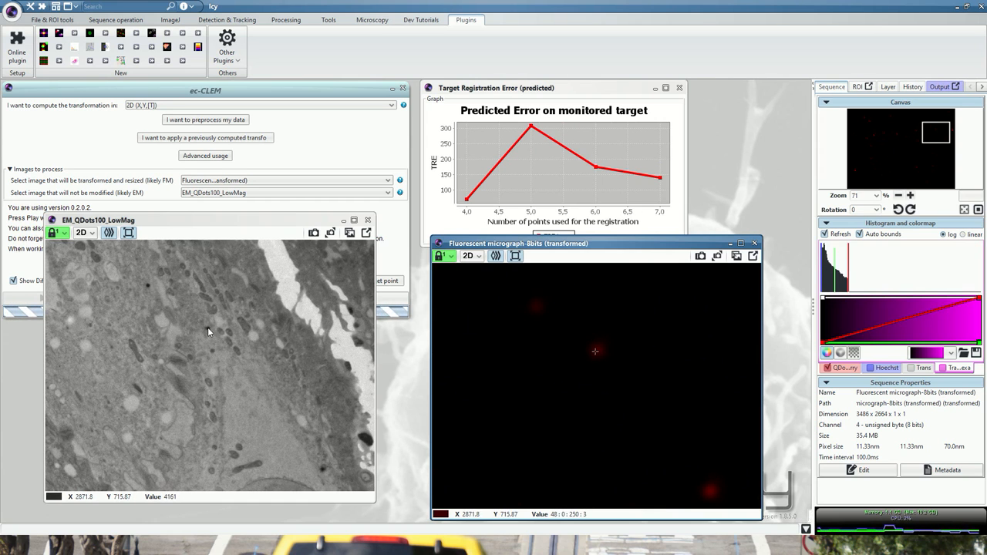
click(208, 326)
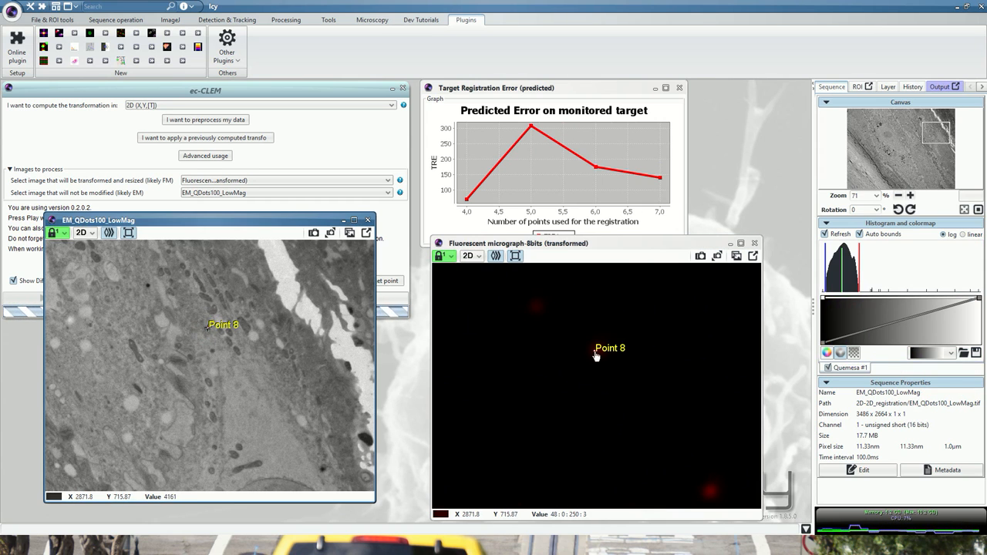
click(596, 353)
click(596, 353)
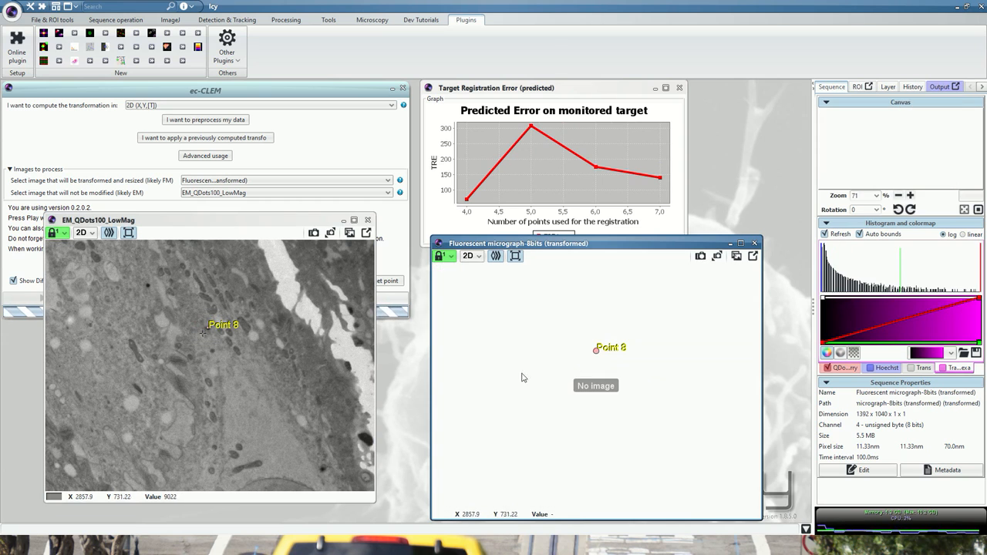
click(322, 468)
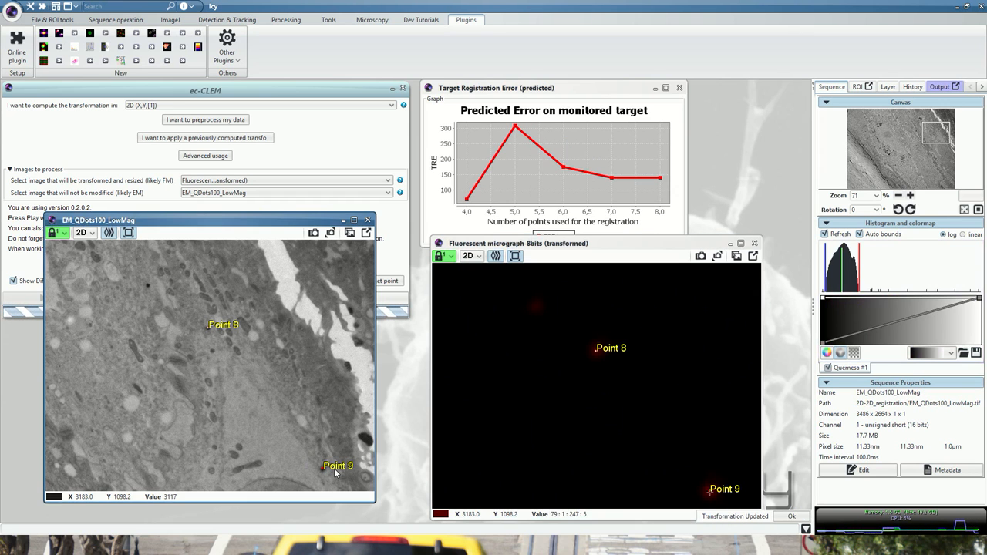
click(711, 496)
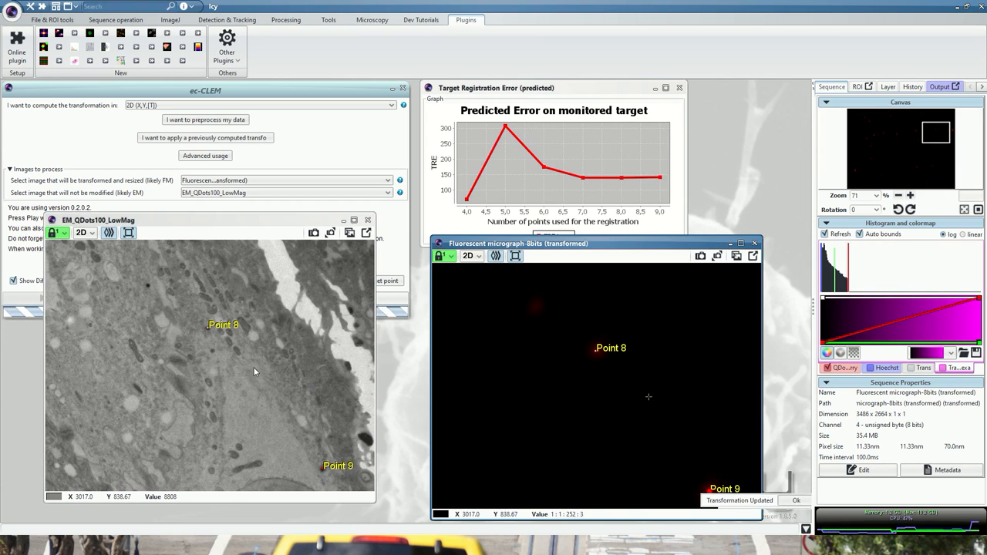
- Add a tenth landmark on the EM particle beside the pale elongated structure in the lower half, and move its counterpart onto the red spot
scroll(191, 275, up, 5)
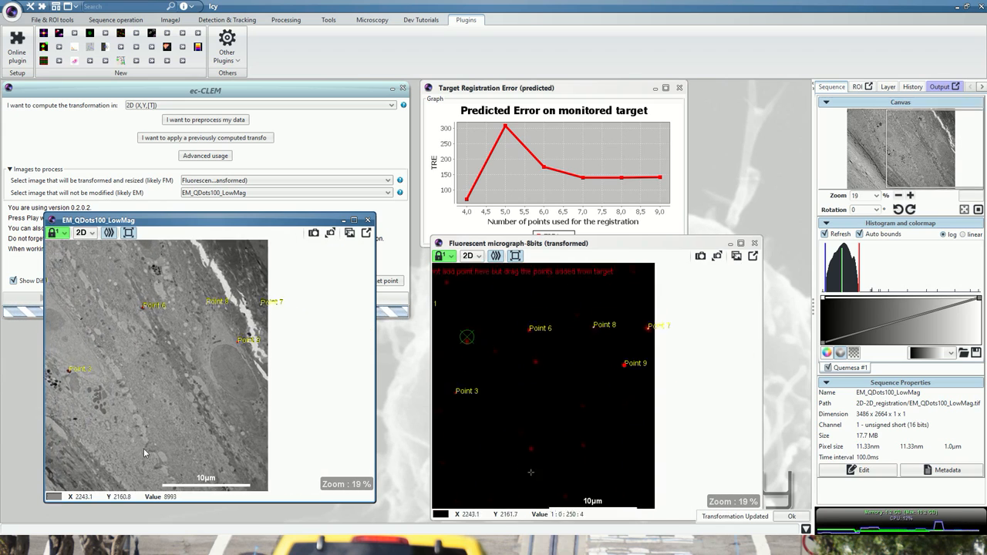
scroll(136, 428, up, 3)
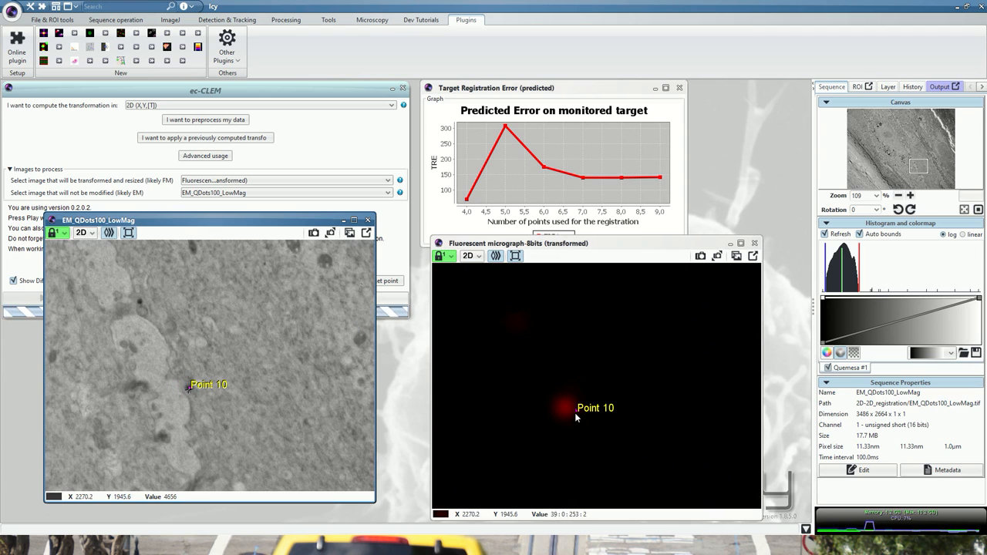
drag(574, 413, 567, 414)
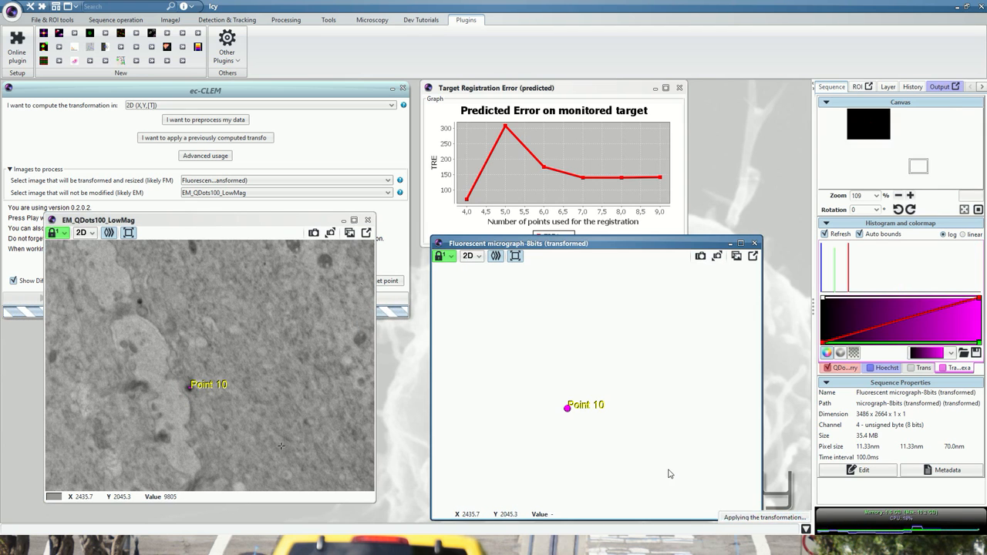
- Add an eleventh landmark on the dark EM particle to the right of Point 10 and move its fluorescence counterpart onto the red spot's centre
scroll(507, 364, down, 5)
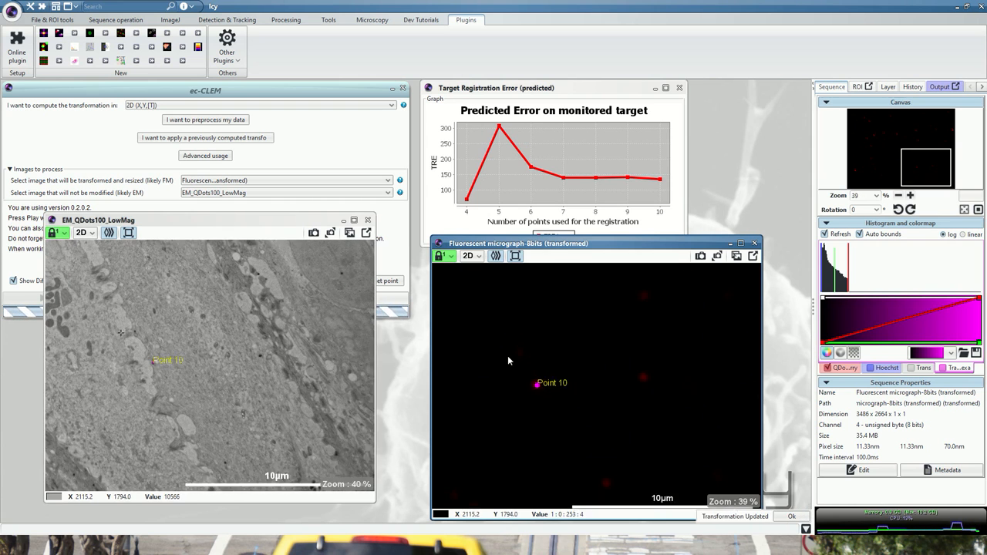
scroll(661, 384, up, 6)
scroll(654, 379, up, 2)
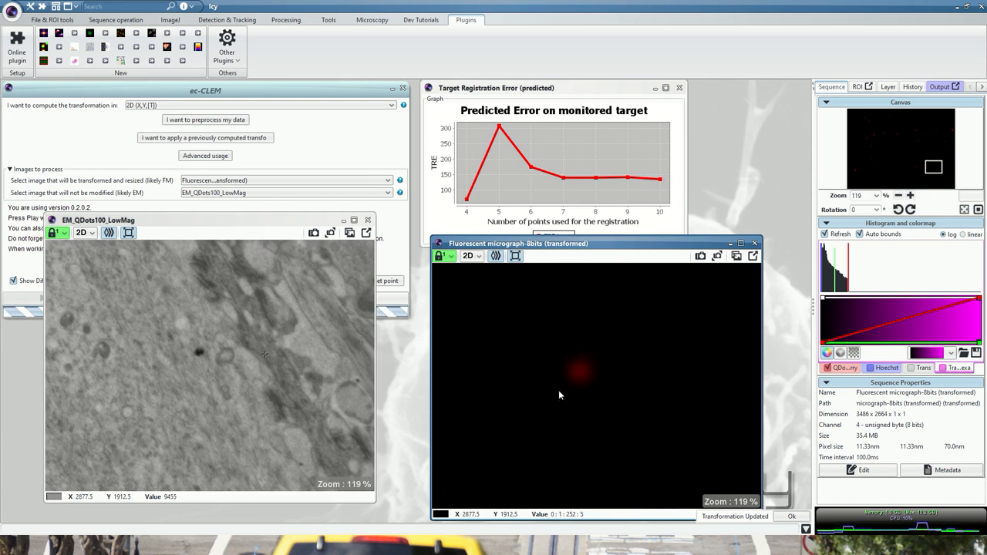
click(199, 355)
drag(586, 378, 581, 374)
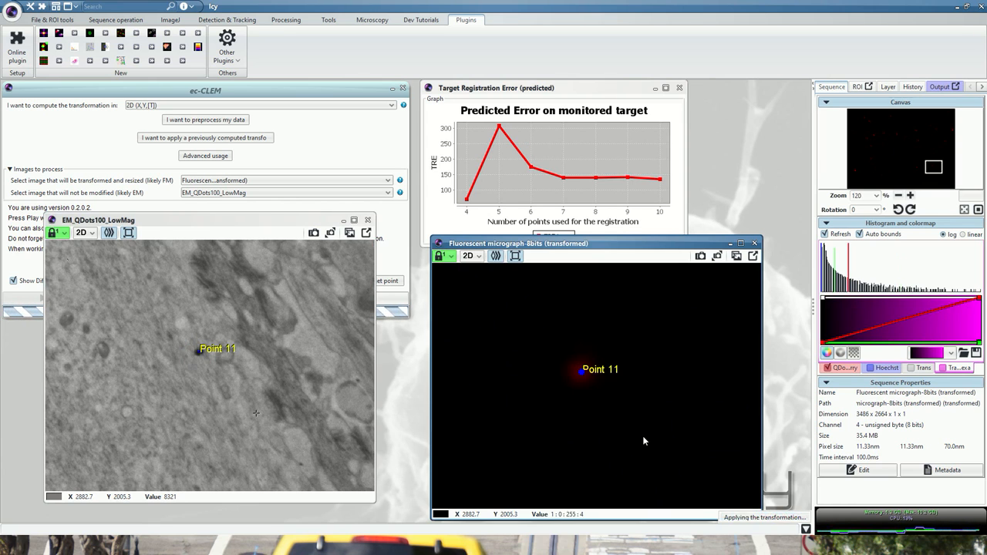
- Bring the predicted target registration error graph forward and examine the error curve against the number of points
scroll(574, 308, down, 5)
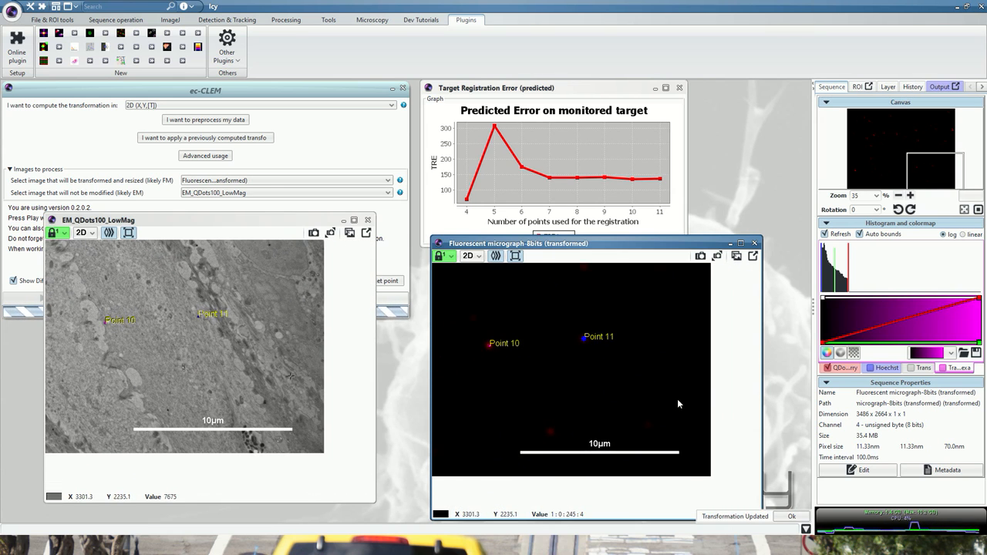
scroll(677, 399, down, 4)
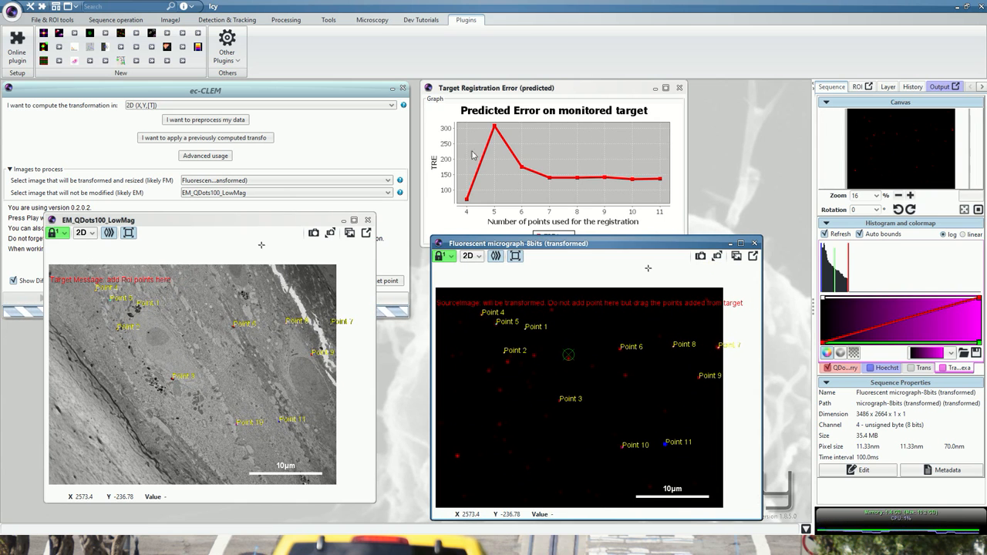
click(559, 88)
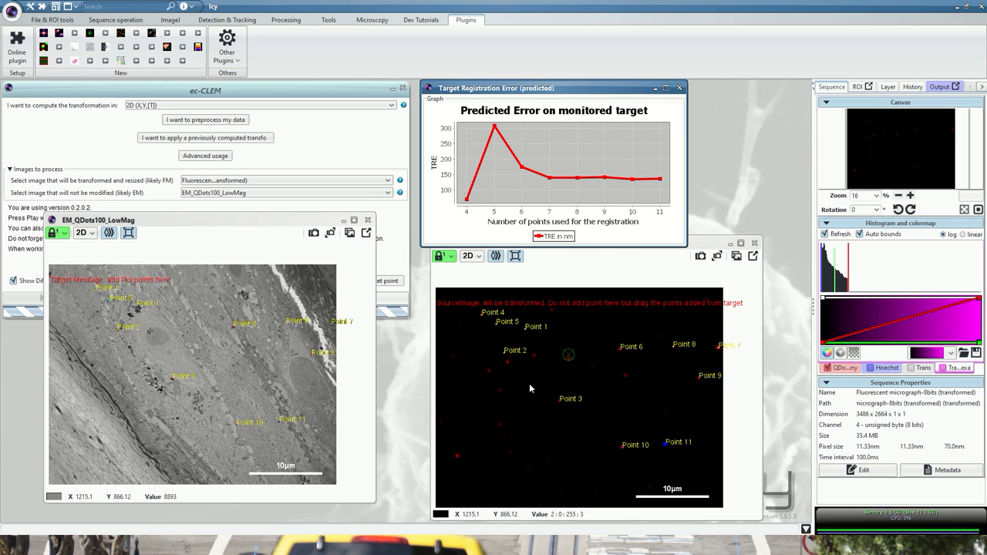
- Add a twelfth landmark on the dark EM particle in the pale lower-left tissue and move its fluorescence counterpart onto the bright red spot
scroll(455, 476, up, 5)
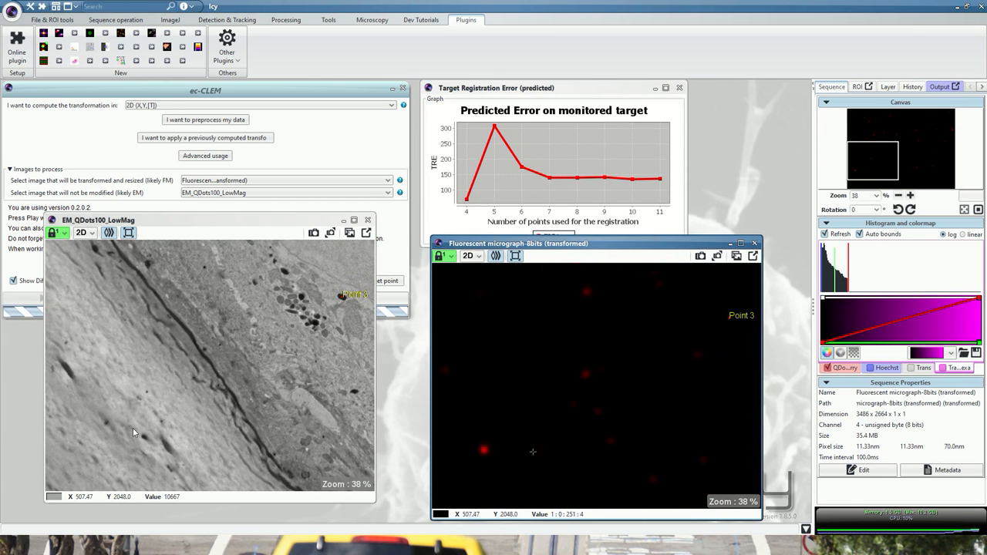
scroll(131, 444, up, 6)
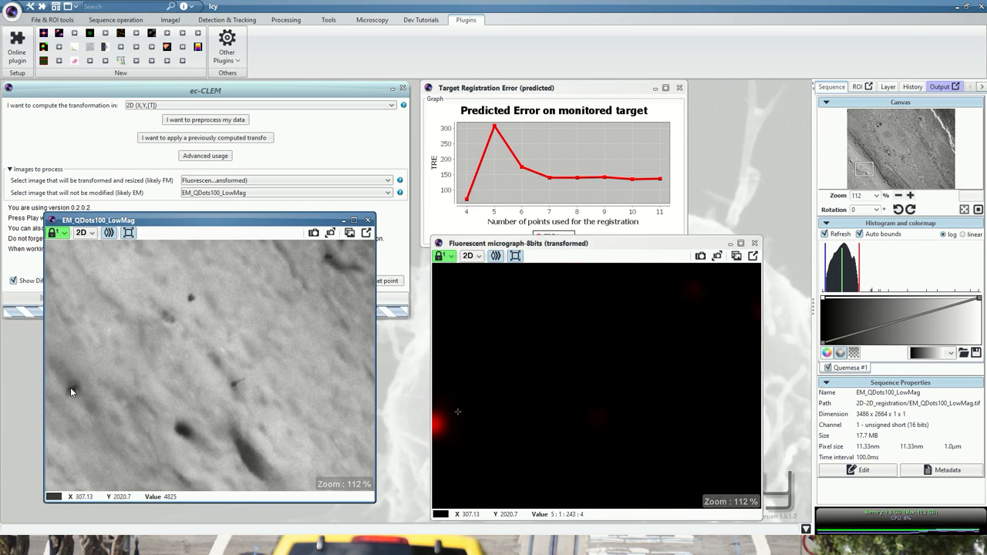
scroll(263, 362, down, 3)
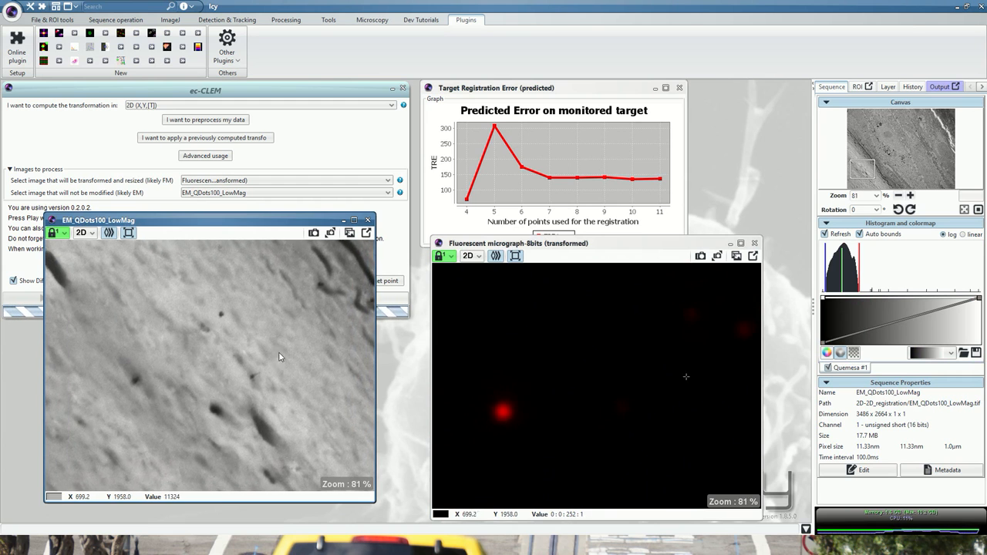
click(141, 378)
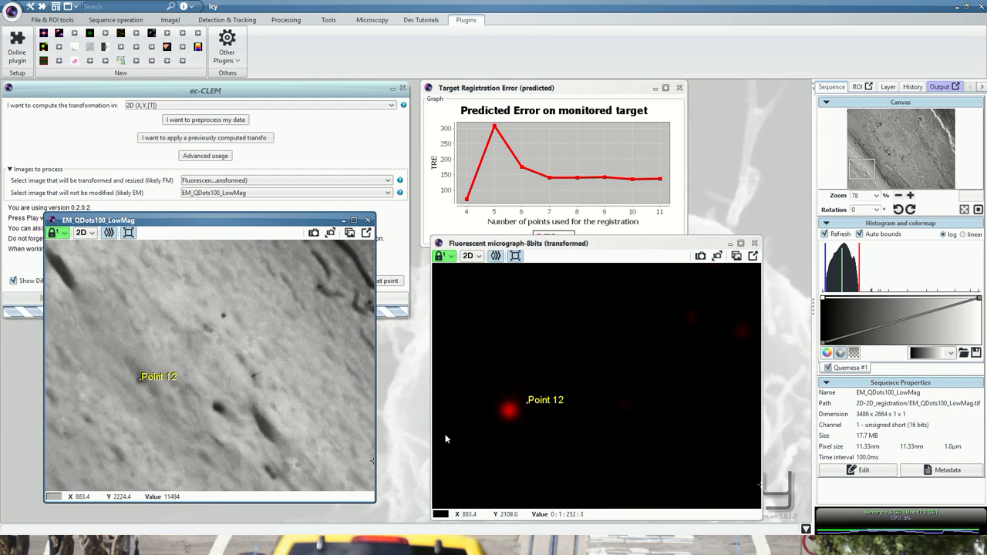
drag(527, 408, 509, 414)
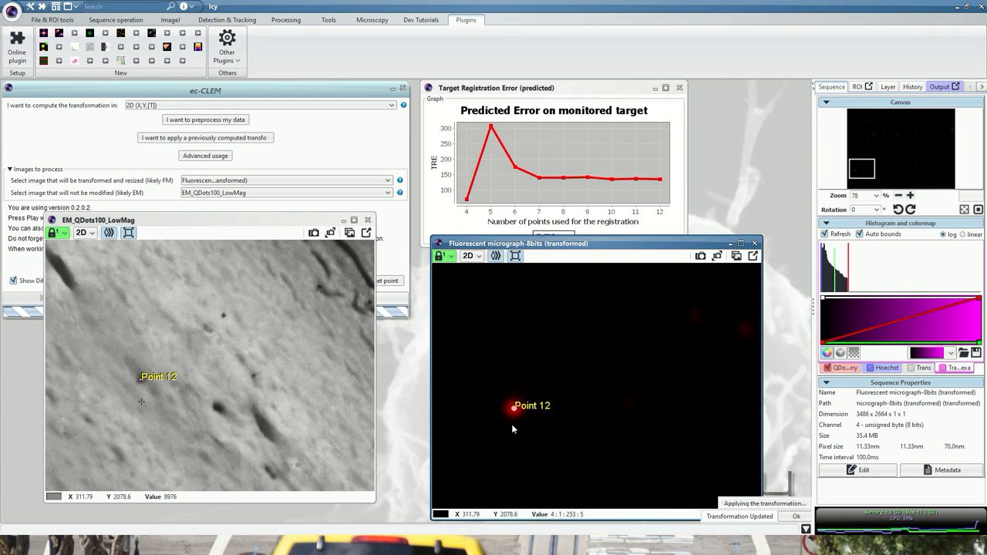
- Add a thirteenth landmark on the dark EM particle just below Point 2 and move its fluorescence counterpart onto the red spot's centre
scroll(485, 422, down, 4)
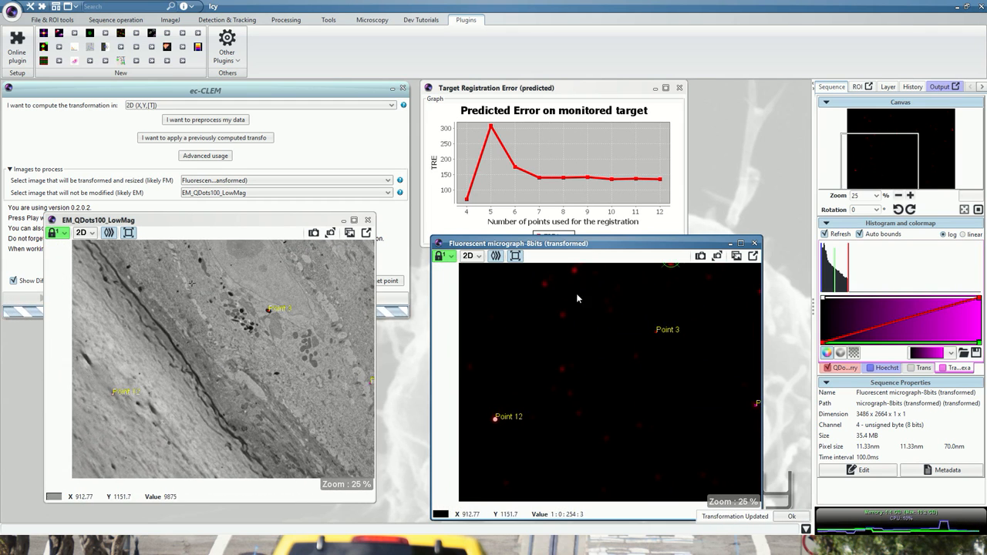
scroll(562, 310, up, 4)
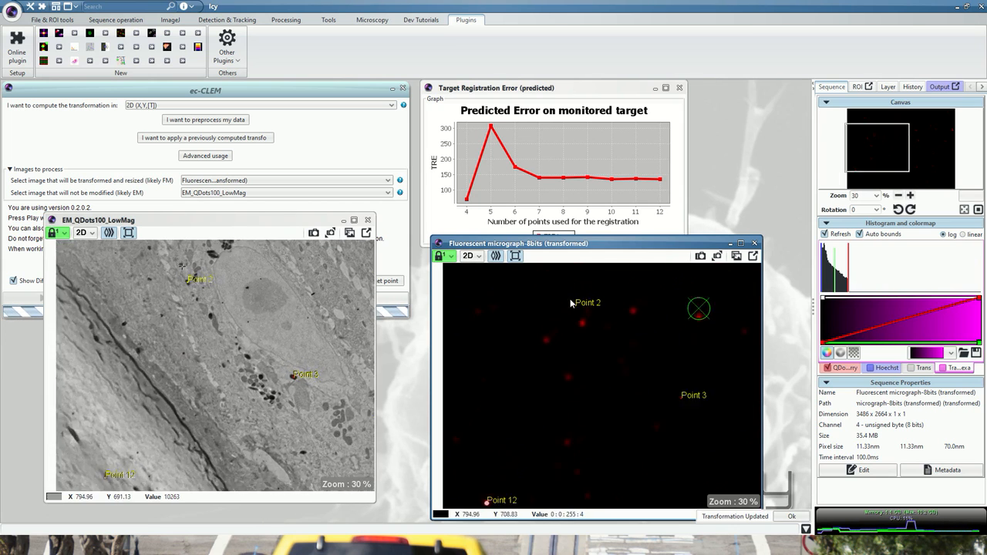
scroll(570, 318, up, 2)
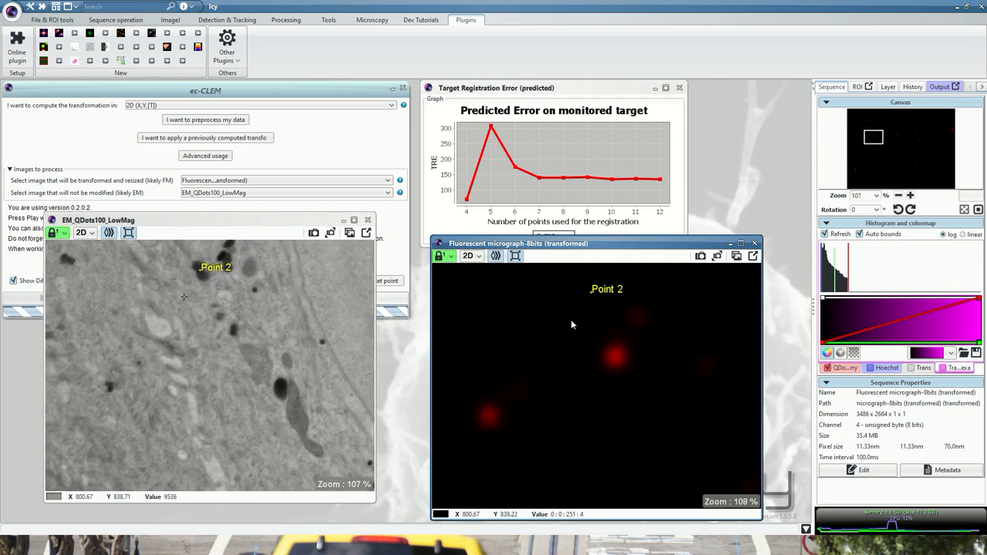
click(234, 332)
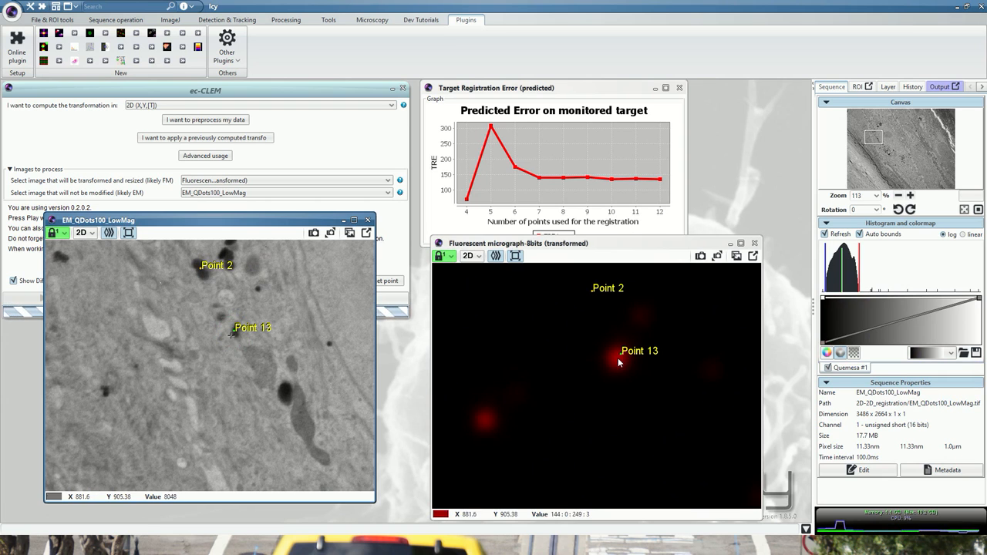
drag(621, 358, 617, 359)
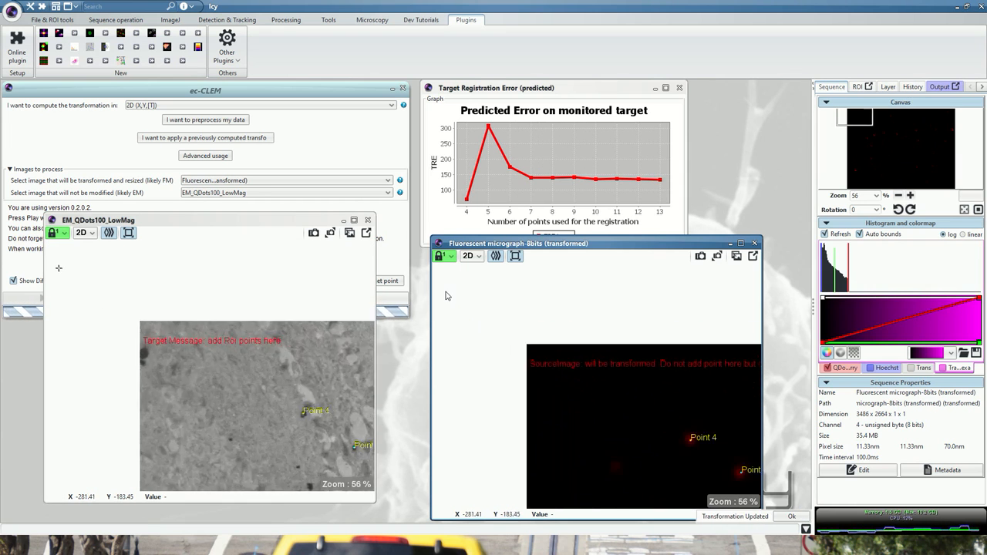
- Add the fourteenth and fifteenth landmarks on the small EM particles below and left of Point 13, and match their counterparts to the red spots
scroll(493, 347, down, 4)
scroll(567, 471, up, 7)
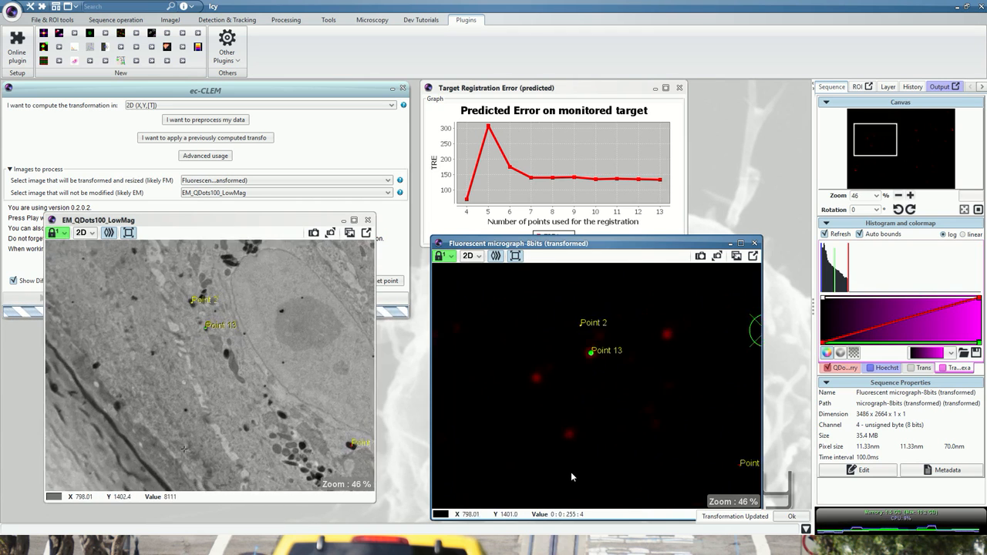
click(190, 387)
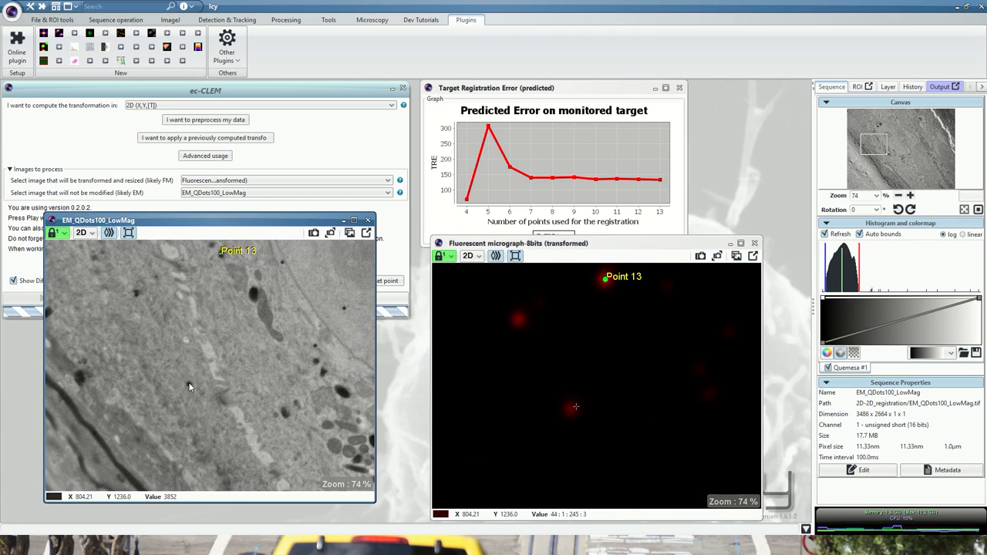
click(190, 383)
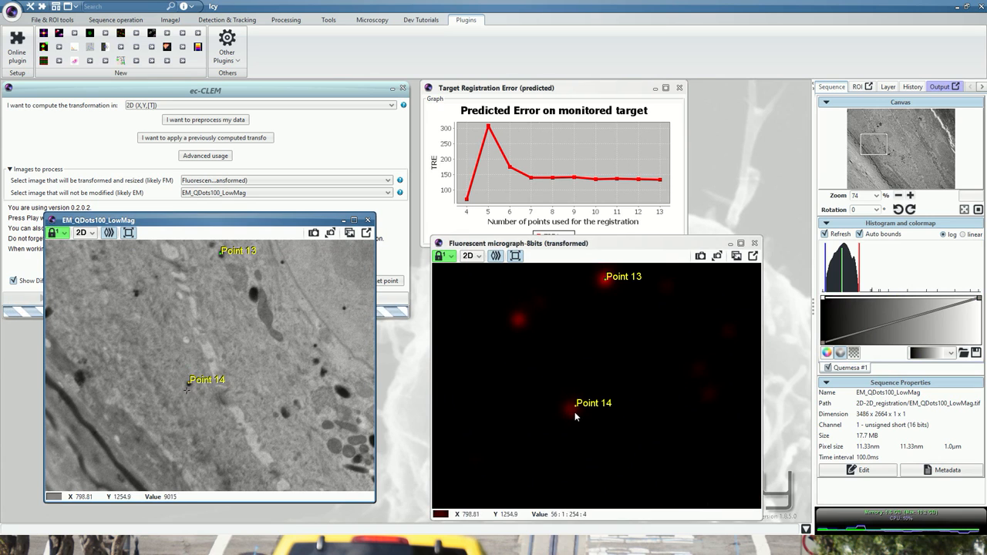
drag(576, 411, 576, 413)
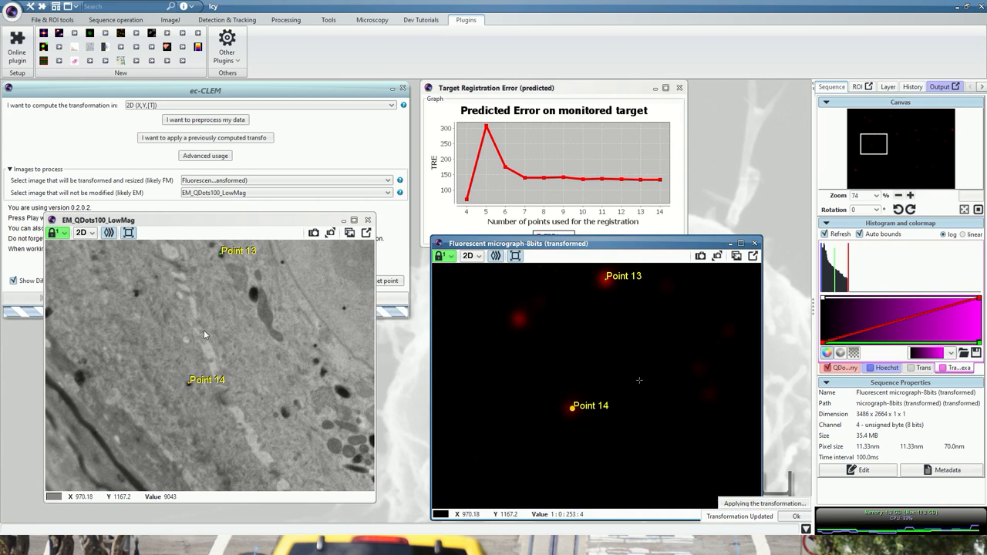
click(136, 292)
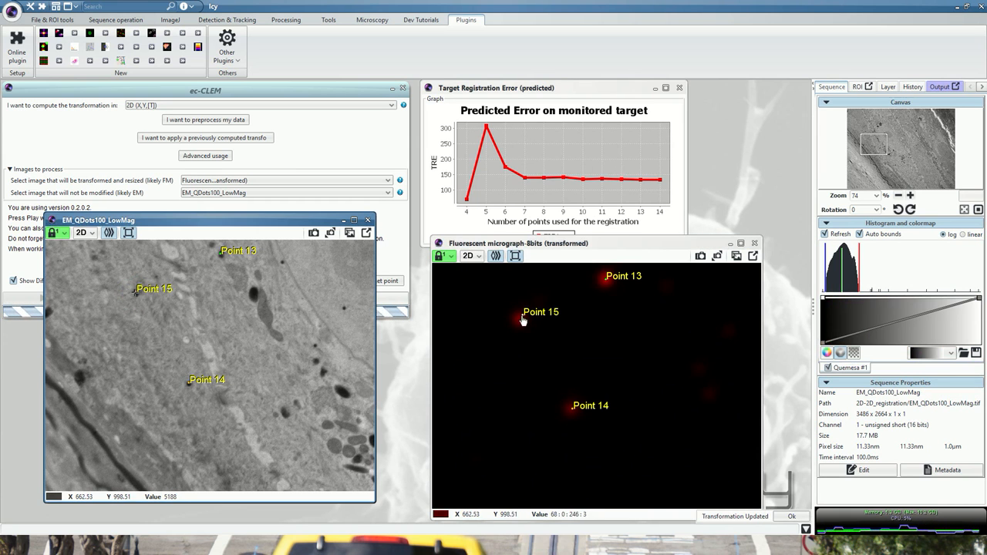
drag(521, 314, 520, 323)
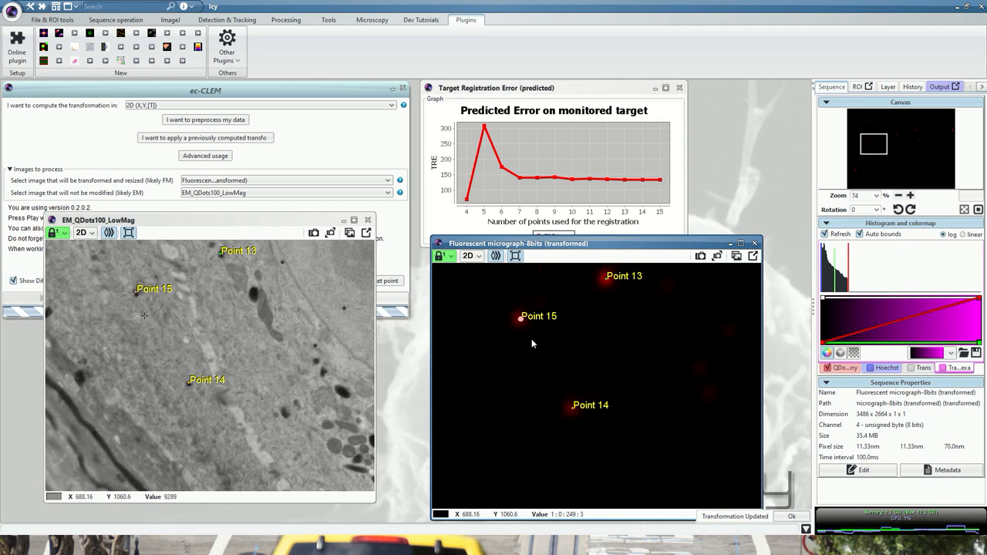
- Stop the ec-CLEM registration to generate the overlaid image and acknowledge the error discrepancy message
scroll(471, 302, down, 2)
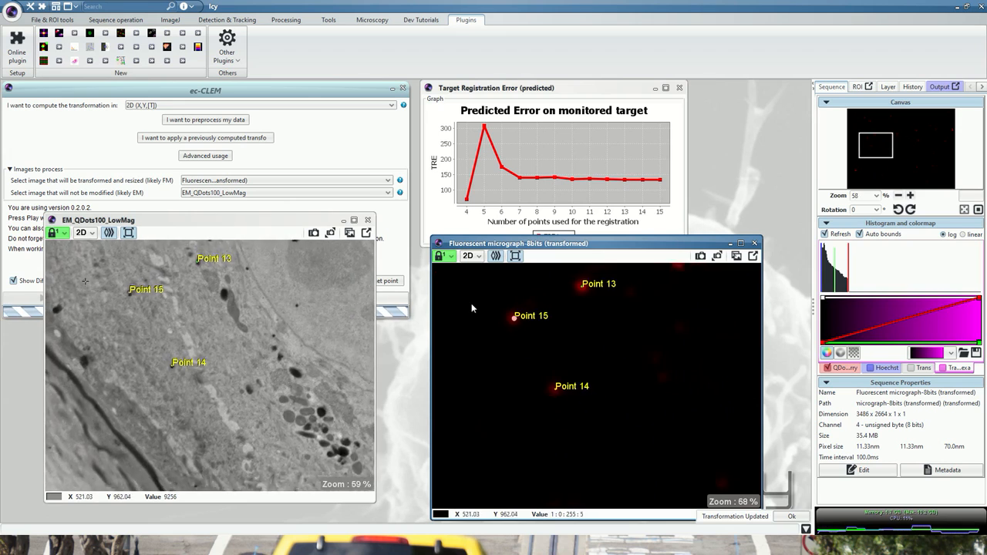
scroll(471, 301, down, 5)
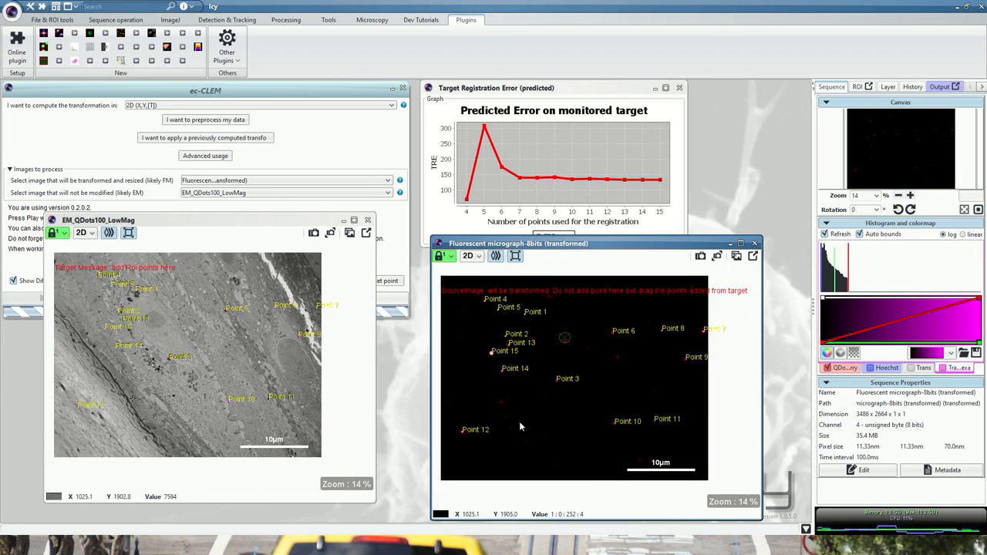
click(140, 185)
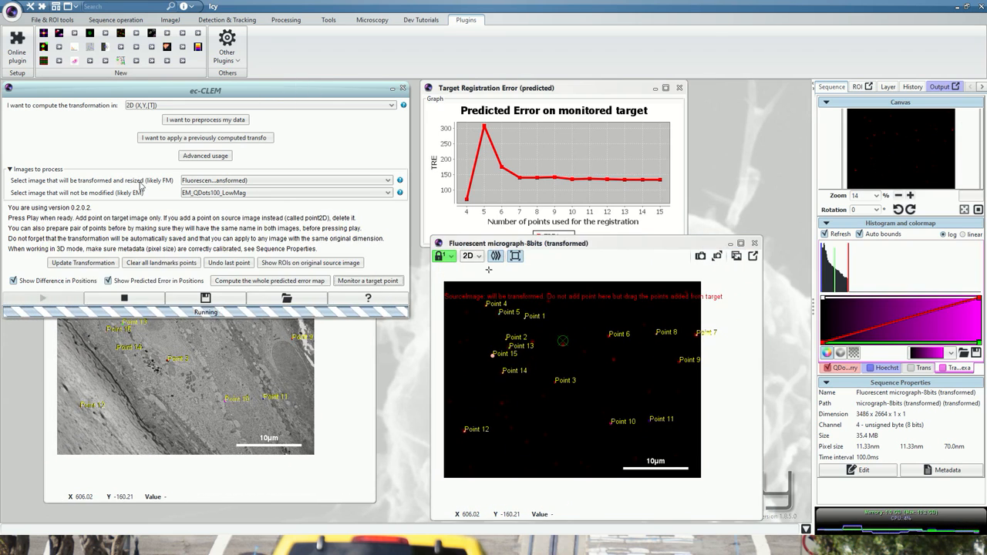
click(127, 302)
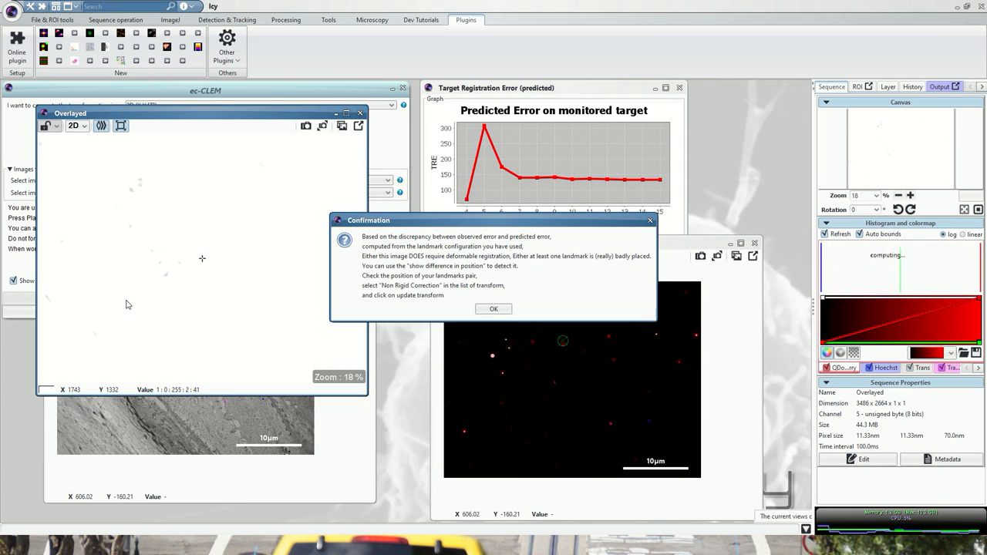
click(497, 310)
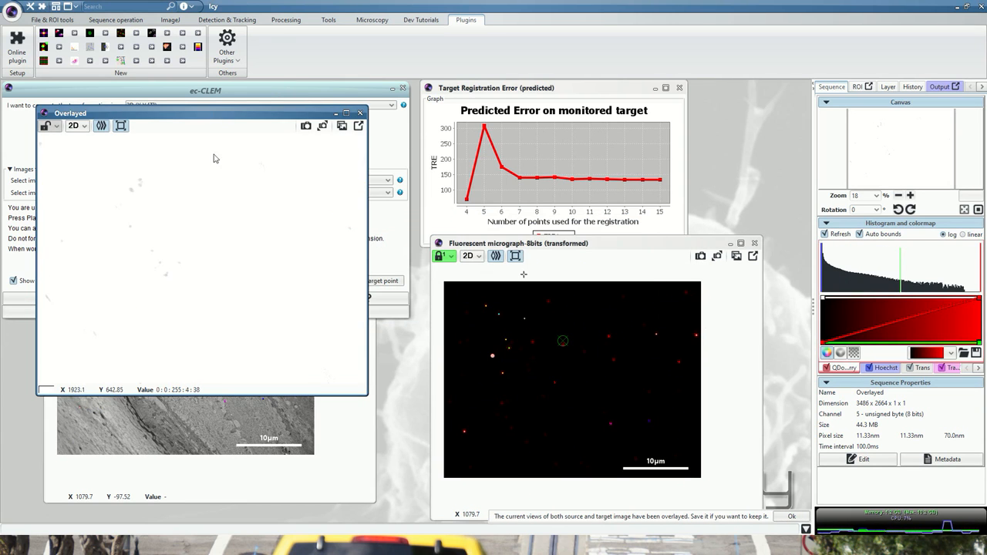
- Invert the grey colormap of the overlay's Trans channel and narrow its intensity bounds towards the bright end of the histogram
scroll(201, 229, down, 1)
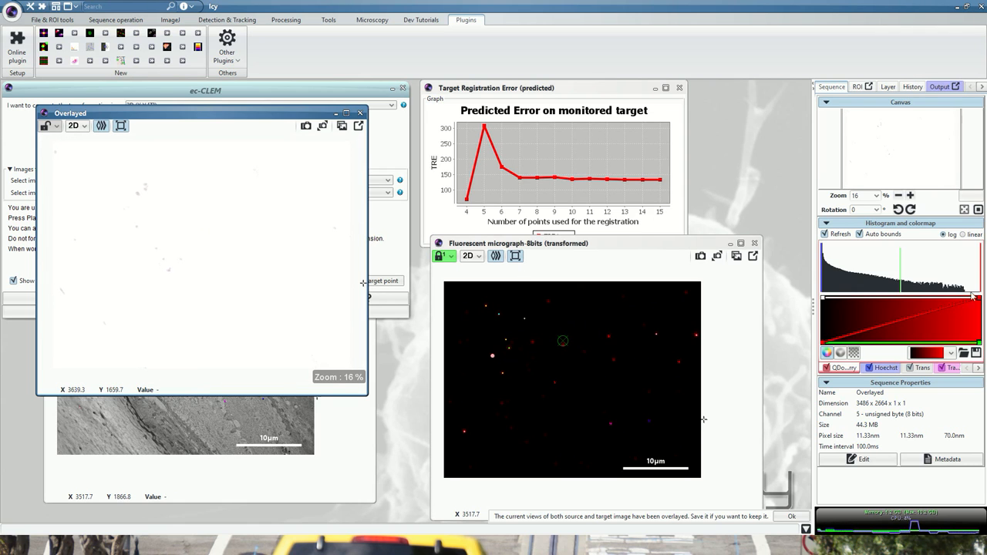
click(914, 369)
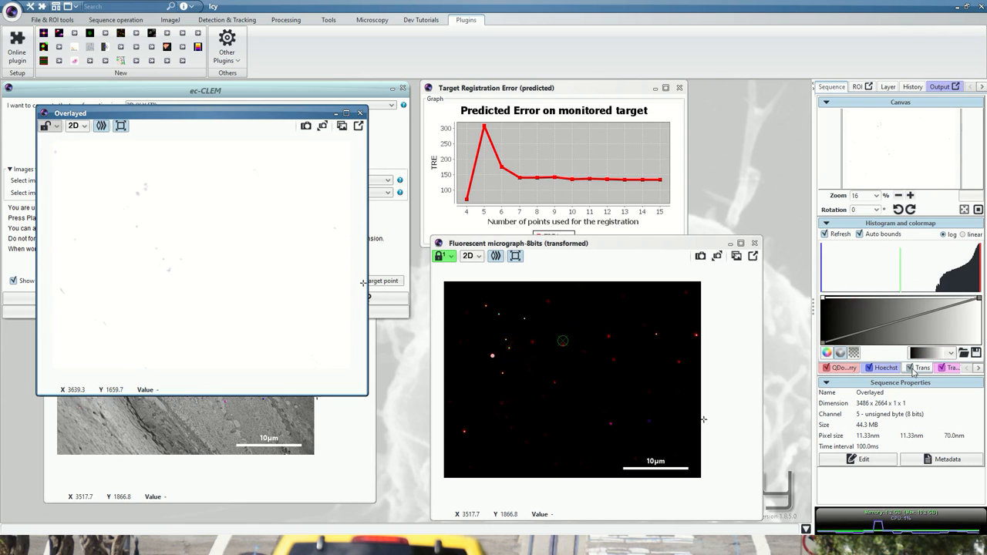
drag(822, 281, 931, 273)
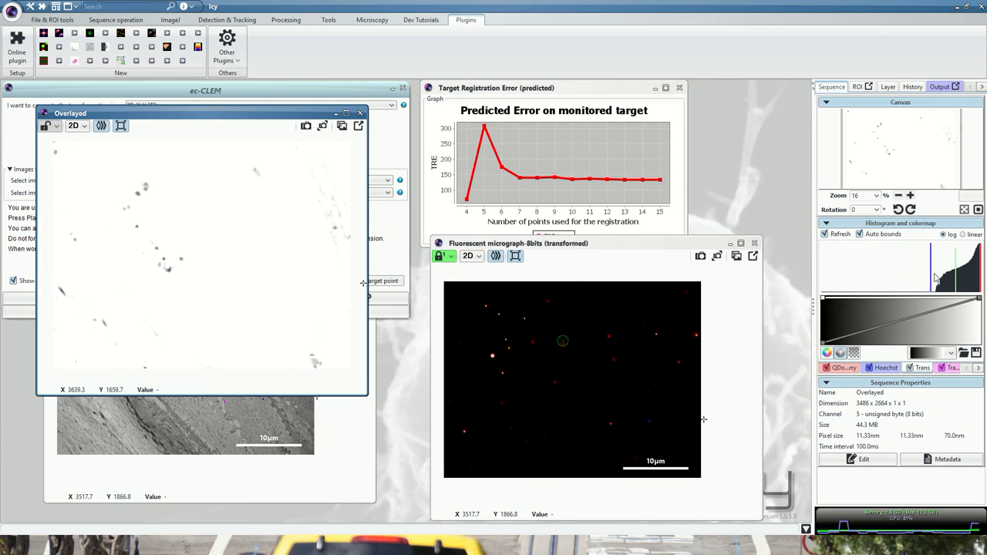
drag(980, 301, 979, 343)
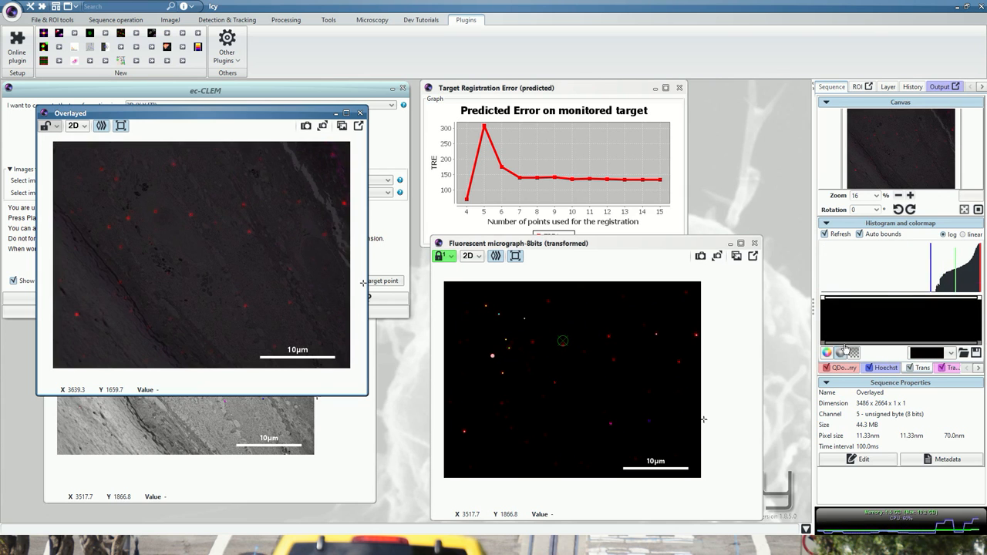
mouse_move(825, 349)
mouse_down()
mouse_move(822, 315)
mouse_move(824, 341)
mouse_up()
right_click(833, 342)
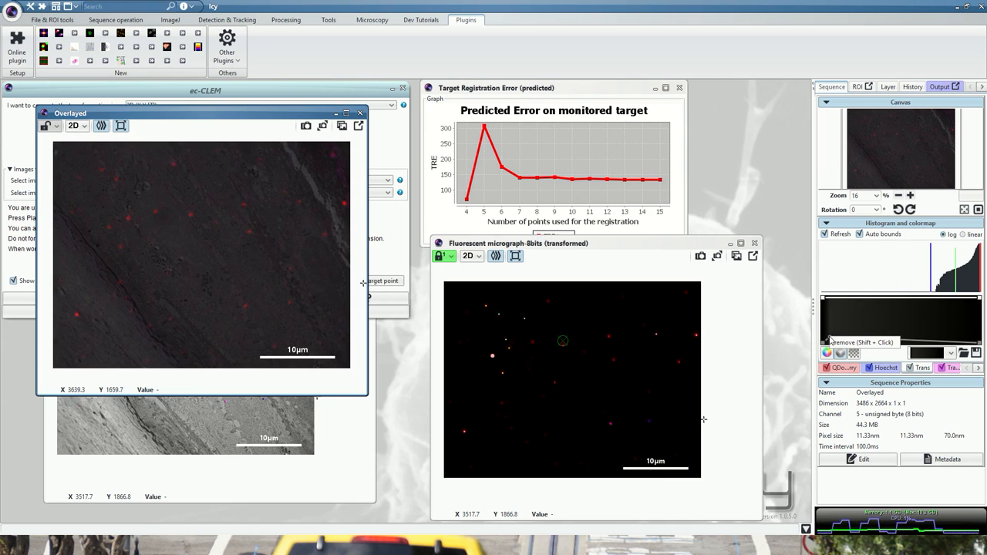
click(839, 344)
drag(822, 343, 815, 293)
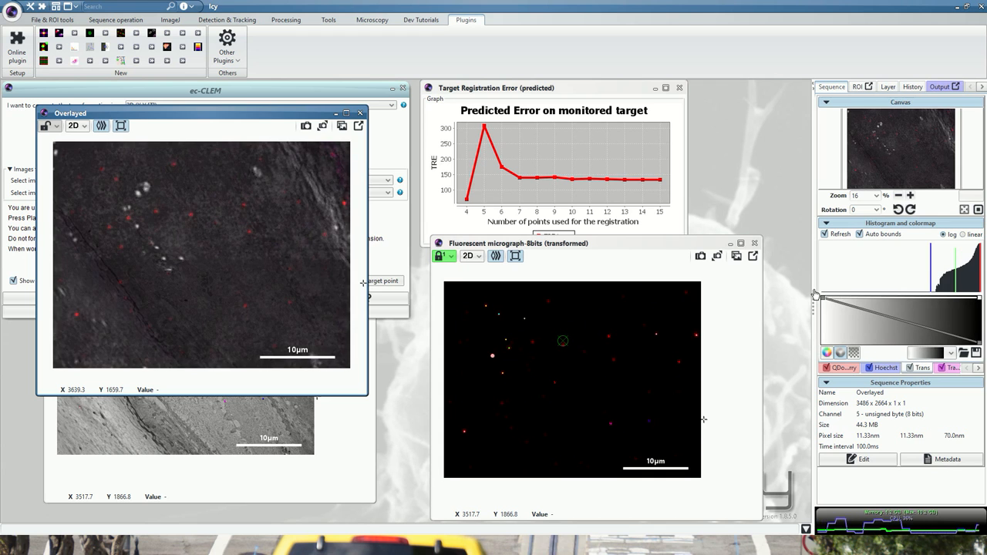
drag(928, 261, 977, 263)
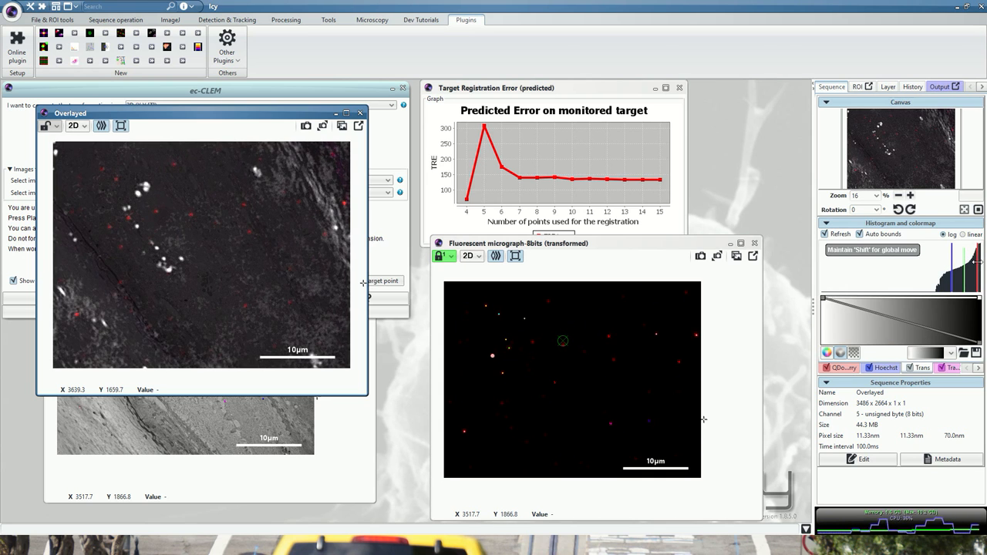
- Lower the upper intensity bound of the overlay's Quemesa #1 channel to the end of its main histogram peak
click(978, 367)
click(978, 367)
click(926, 365)
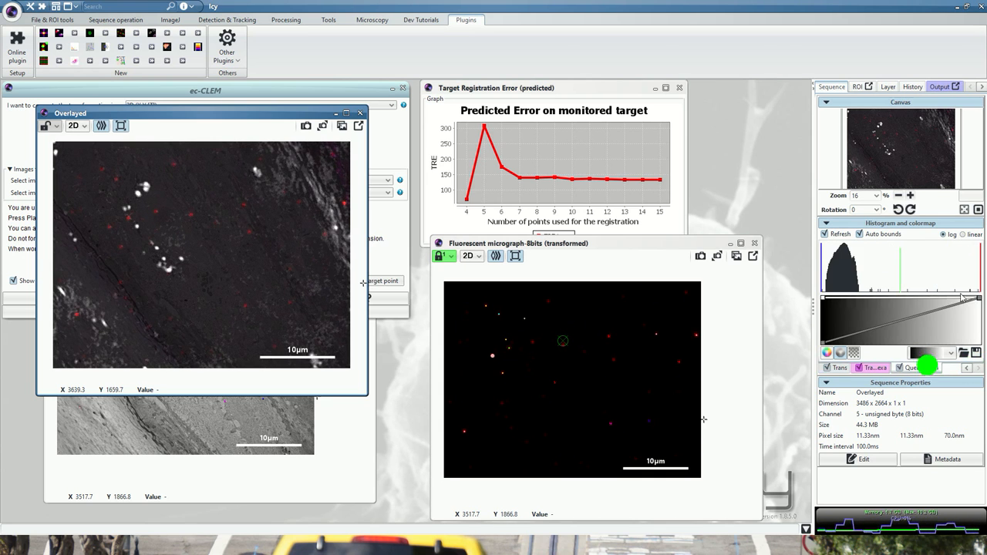
drag(979, 268, 862, 271)
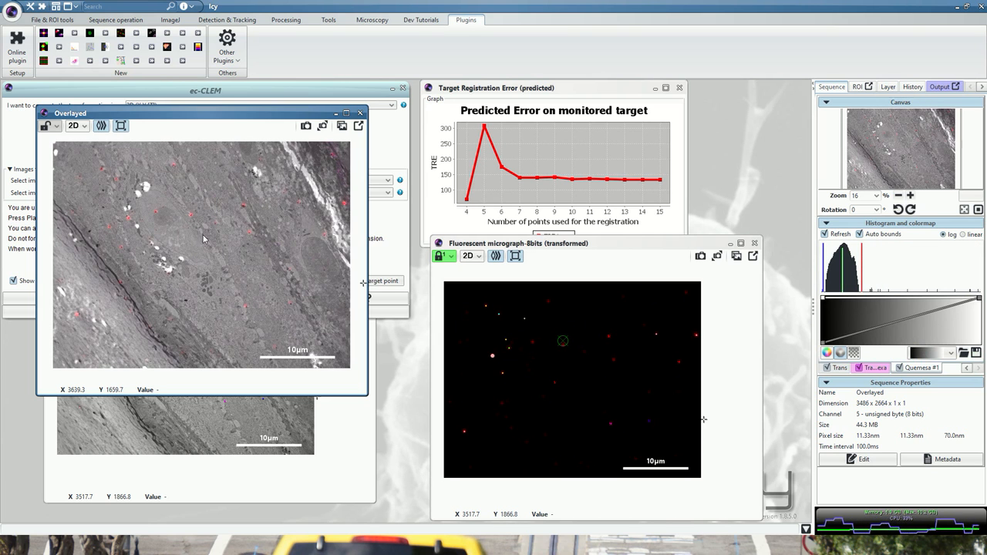
- Examine how well the red fluorescent spots align with the EM particles in different regions of the overlaid image
scroll(270, 171, up, 5)
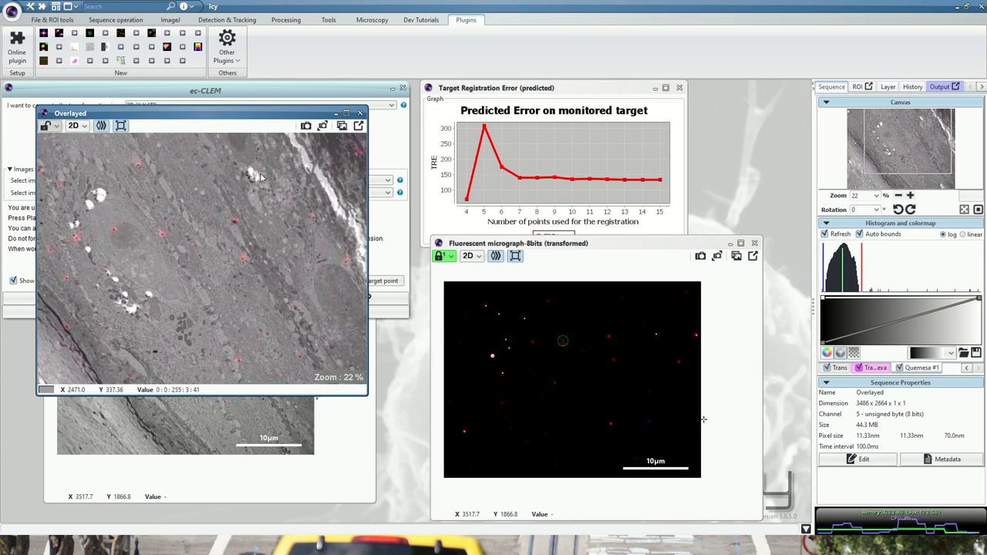
scroll(220, 199, down, 5)
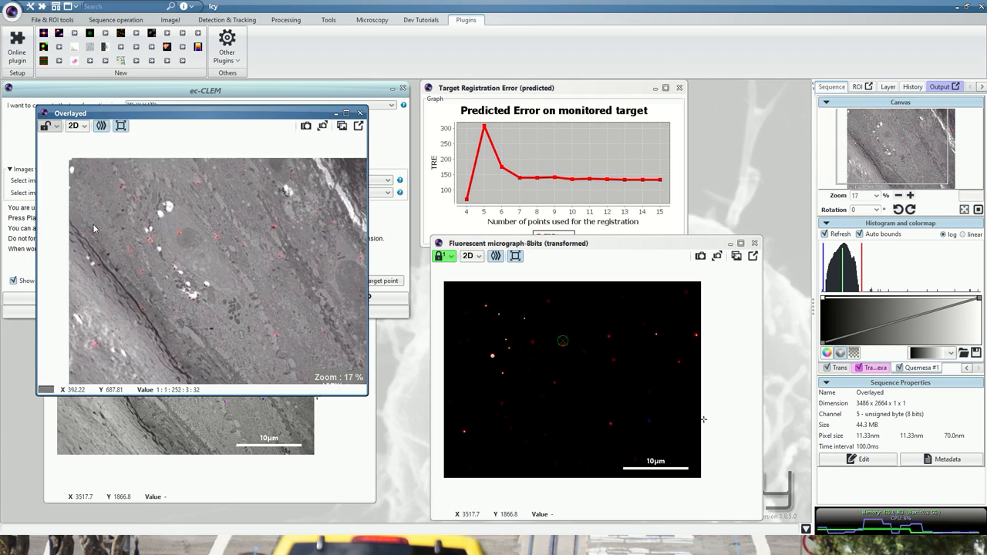
scroll(160, 209, up, 4)
scroll(222, 258, down, 3)
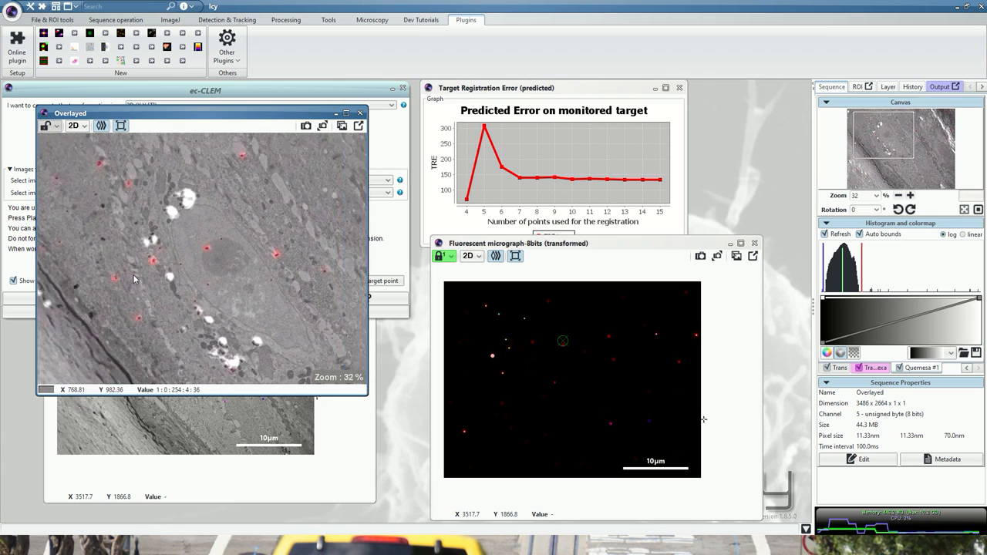
scroll(221, 258, up, 3)
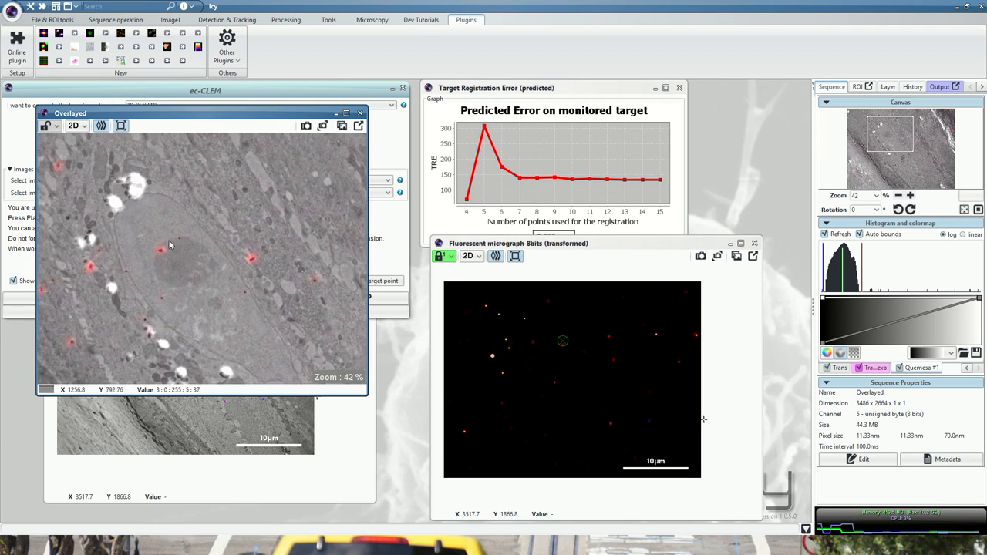
scroll(179, 290, down, 4)
scroll(268, 323, up, 5)
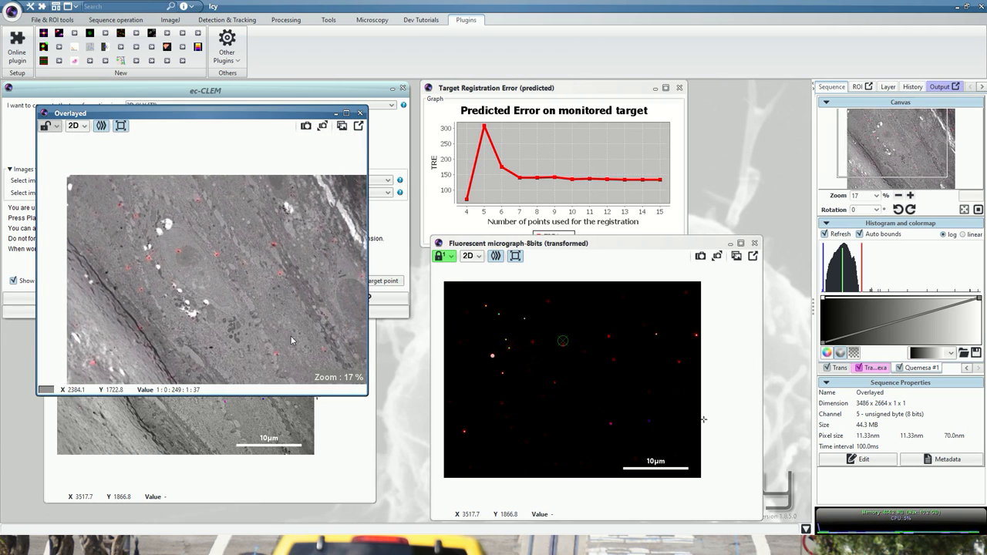
scroll(180, 317, up, 1)
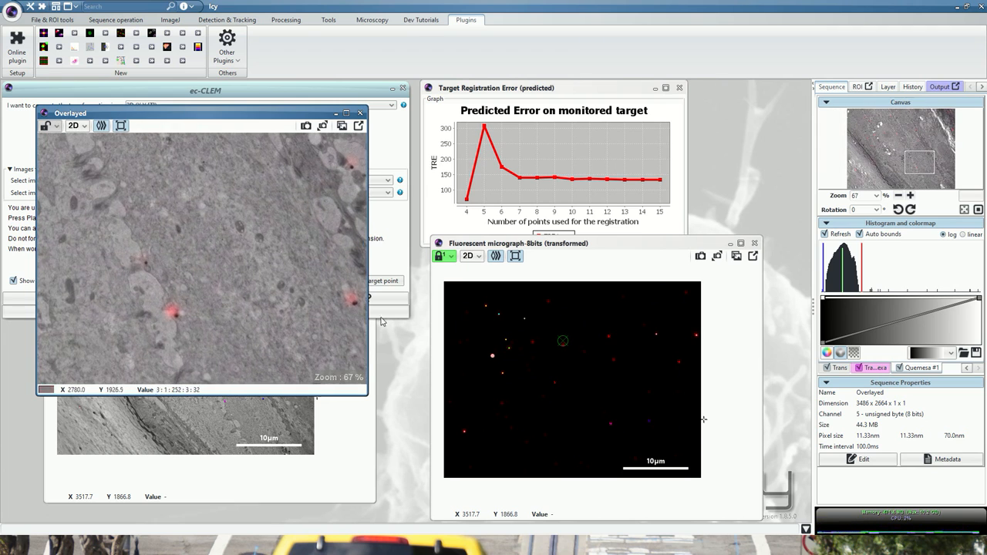